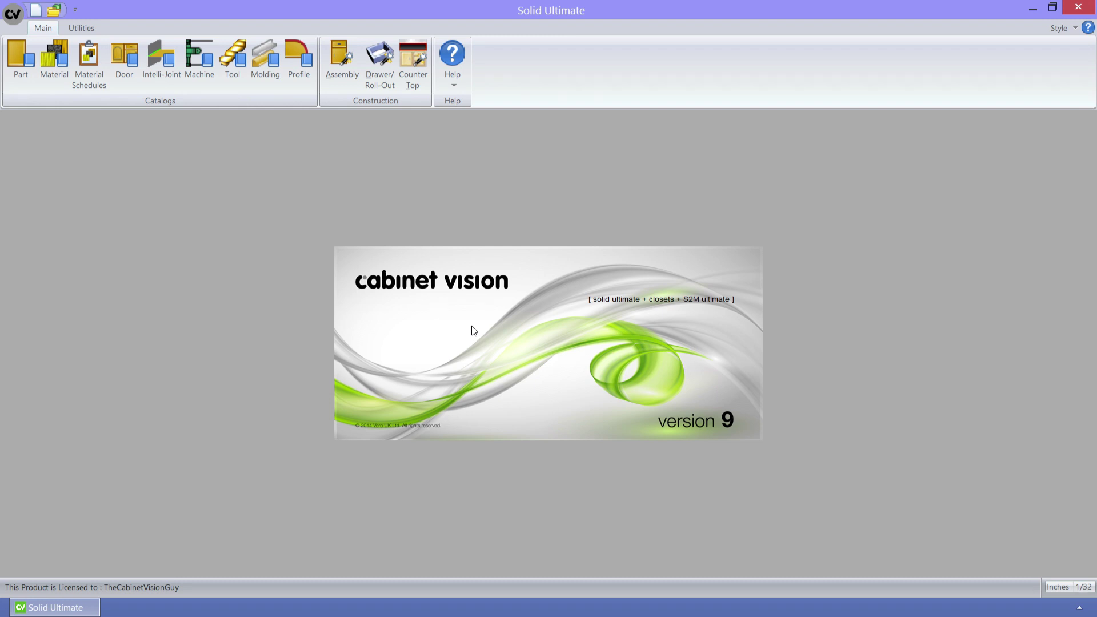
- Open the Material Manager and filter the material list by '3/4'
click(55, 60)
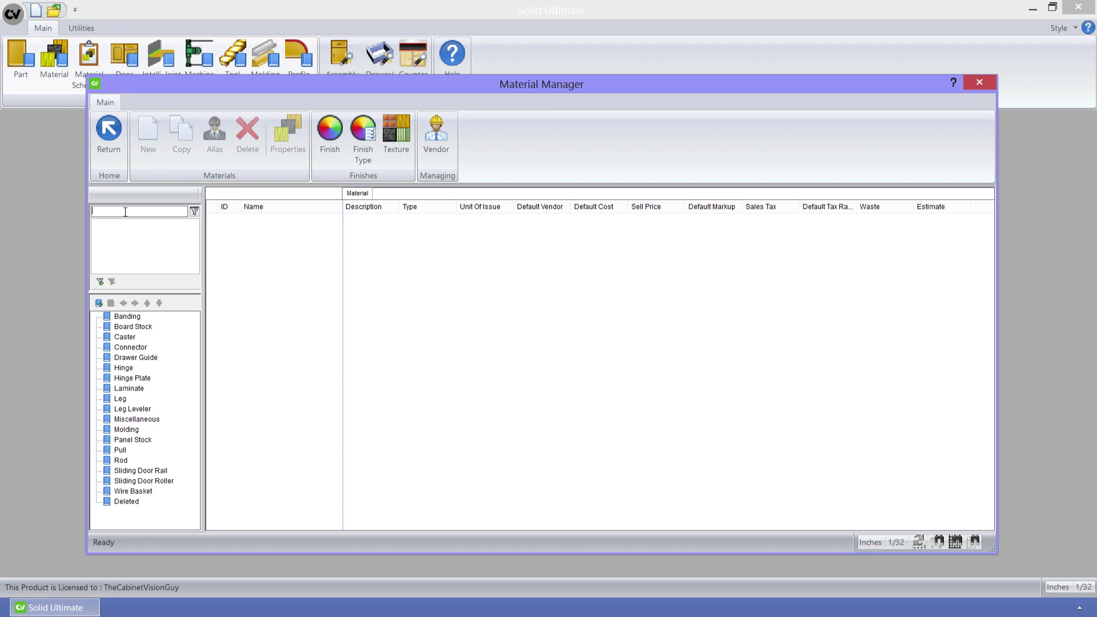
text(3/4)
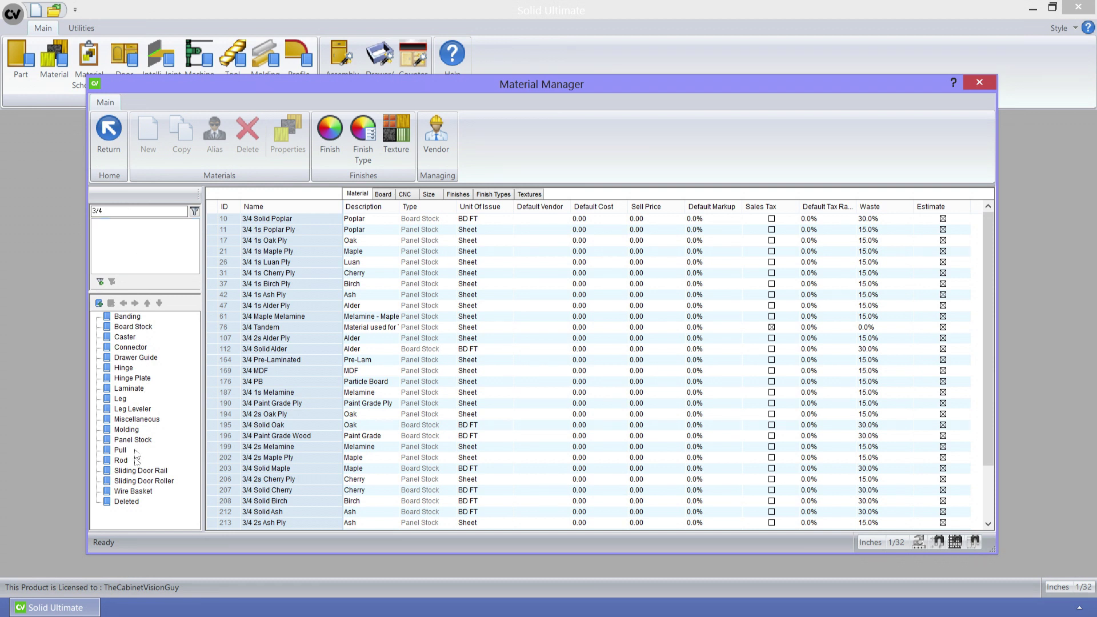
- Create a new material group in the category tree and rename it 'My Group'
right_click(126, 514)
click(162, 522)
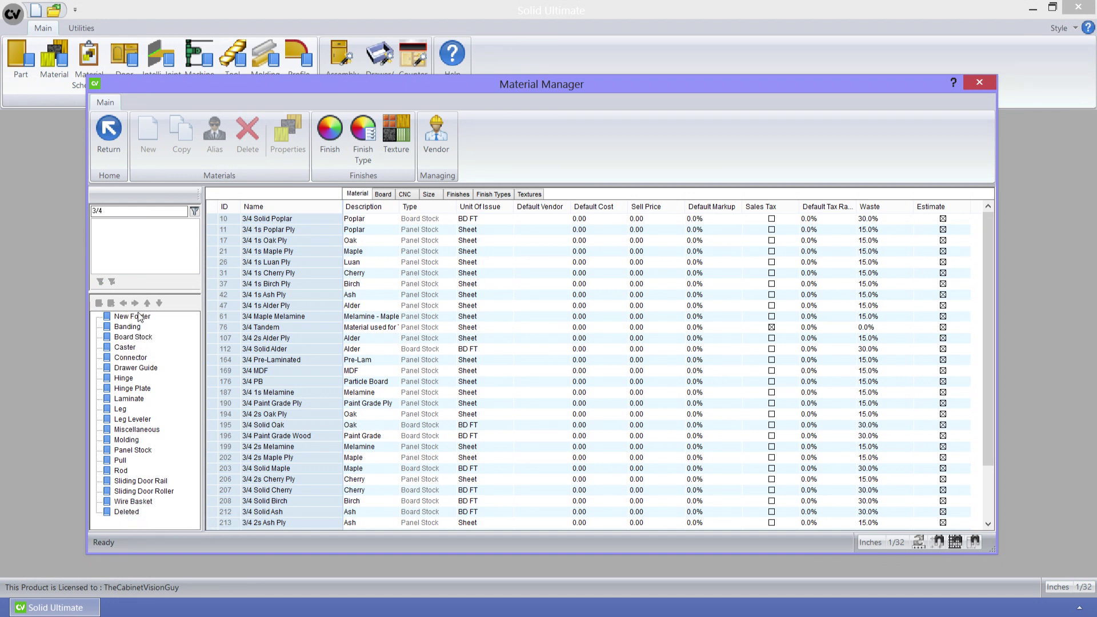
click(139, 315)
right_click(139, 316)
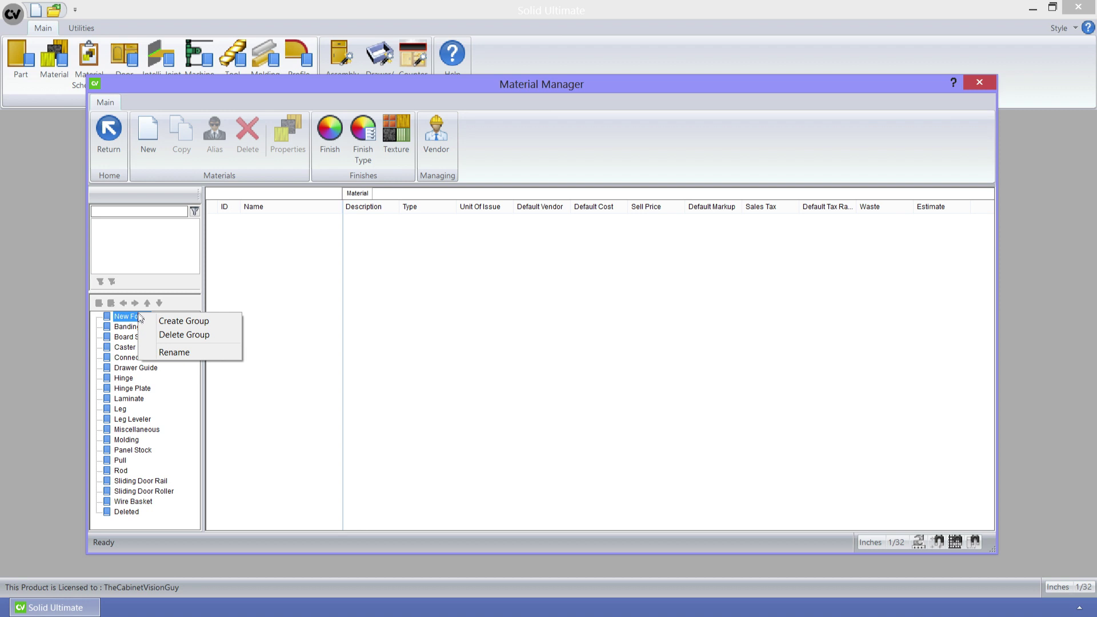
click(167, 347)
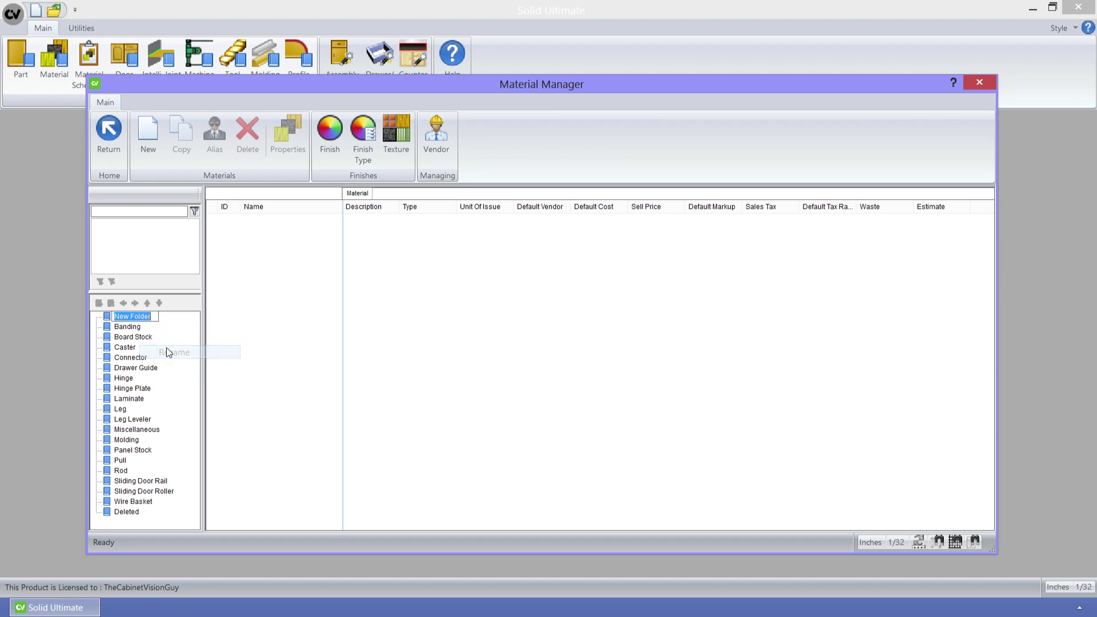
text(My Group)
key(Return)
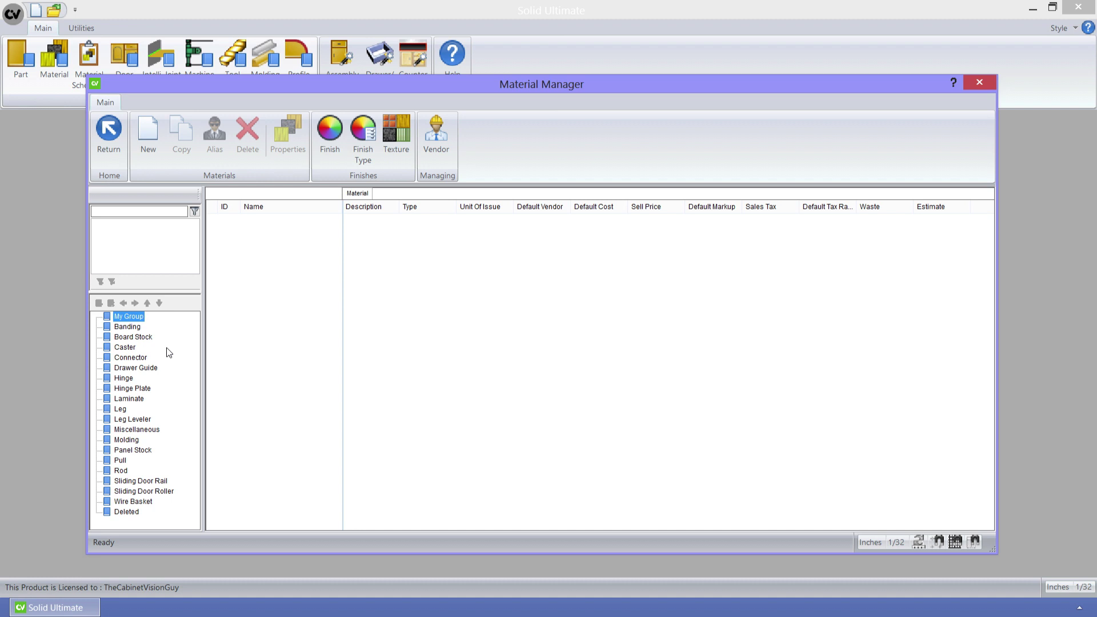
- List the Board Stock materials and widen the Description column
click(140, 336)
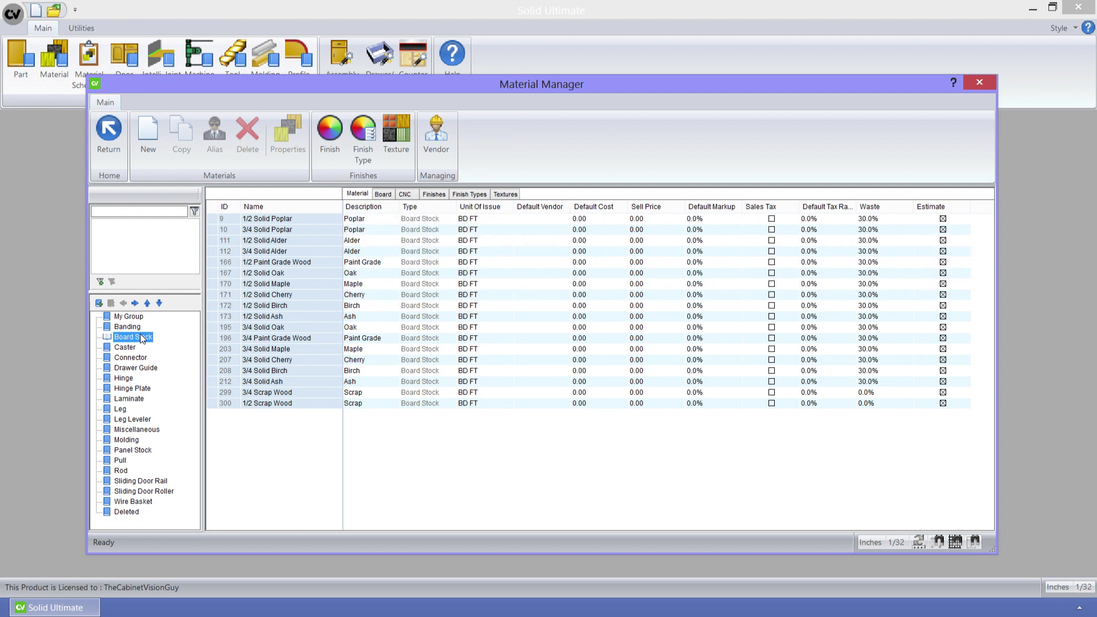
drag(400, 206, 479, 209)
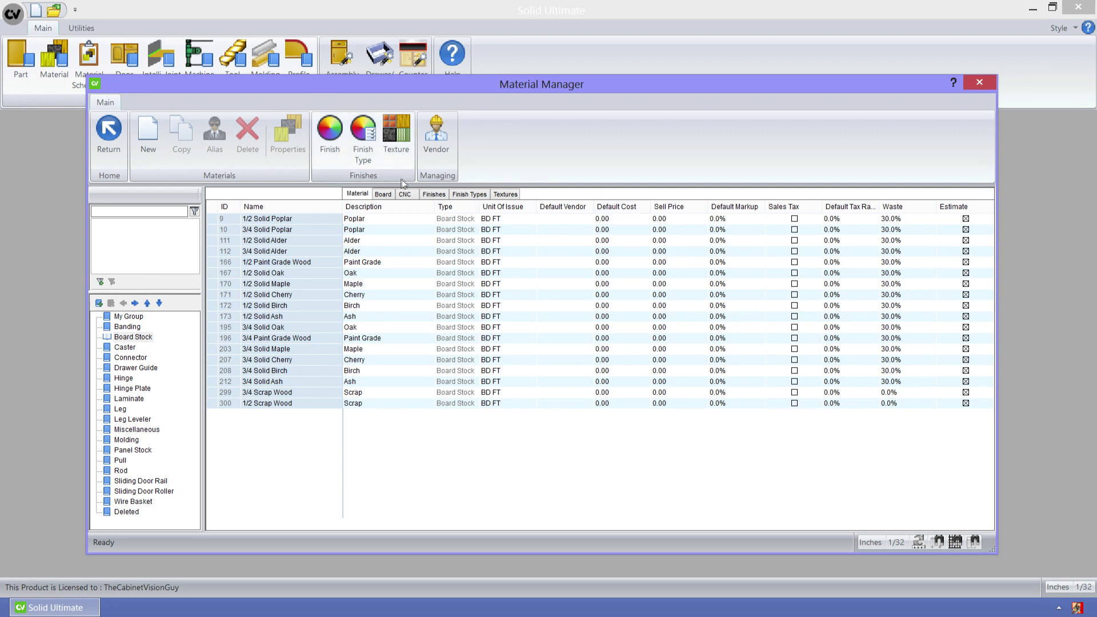
click(334, 137)
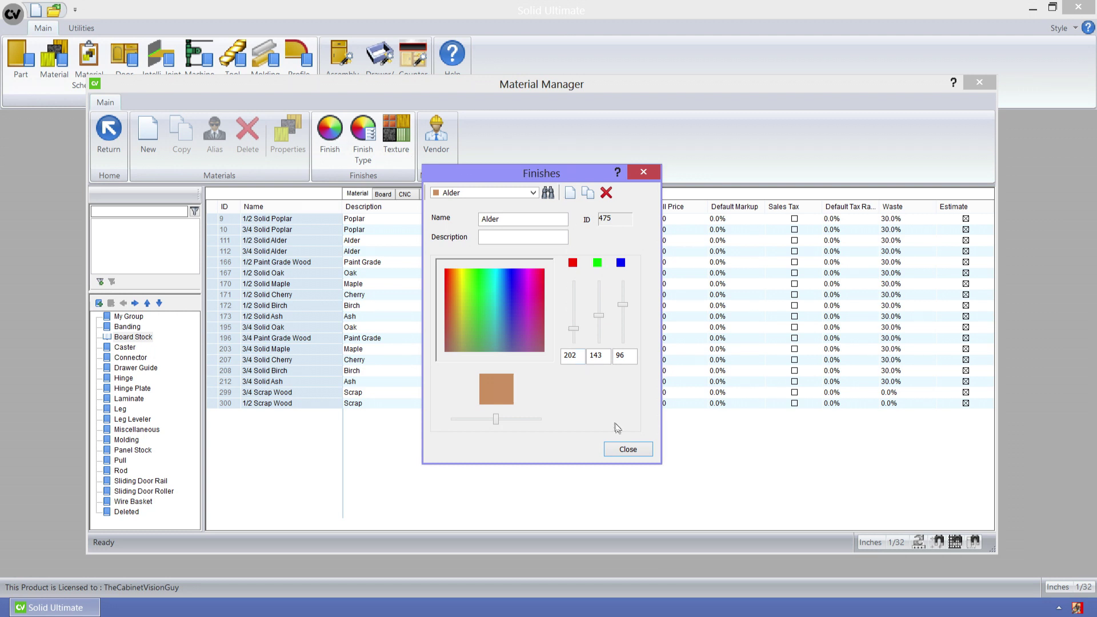
click(627, 449)
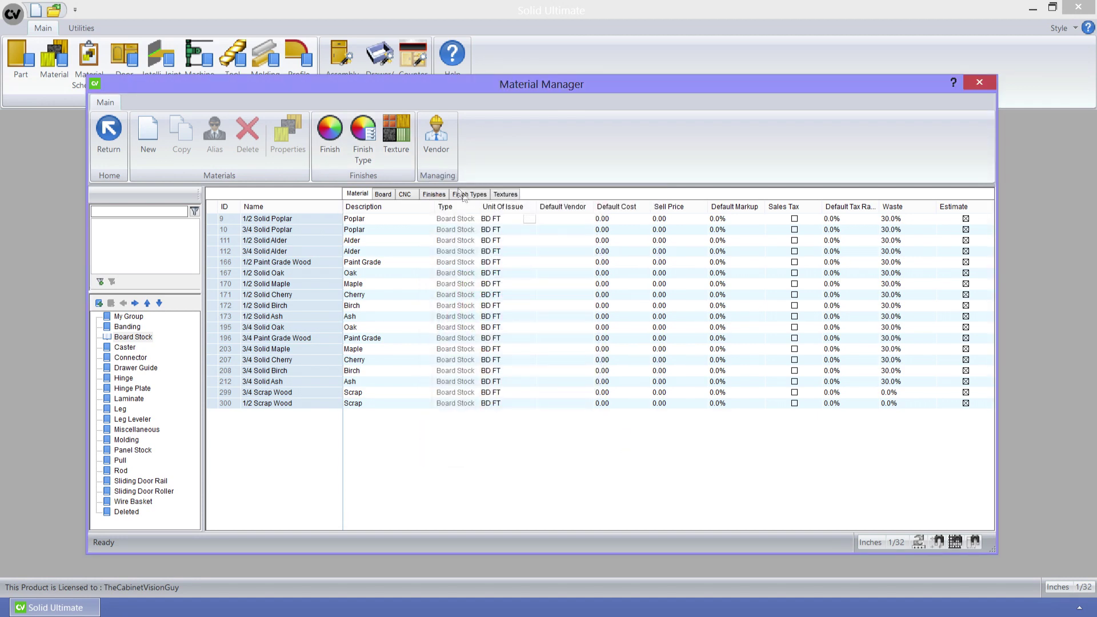
click(366, 148)
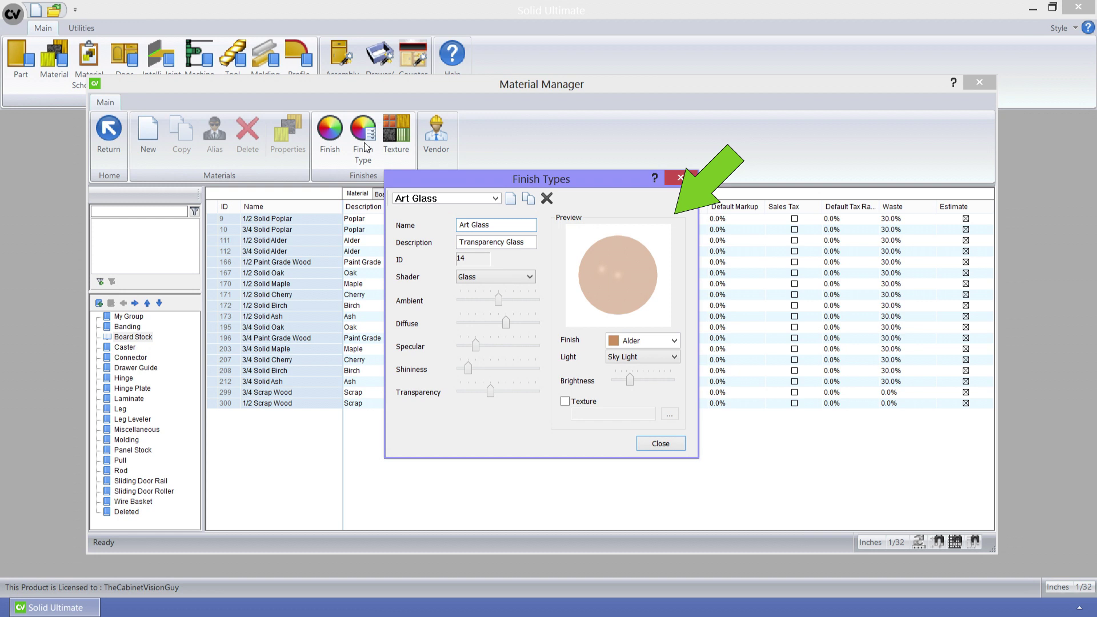
click(657, 445)
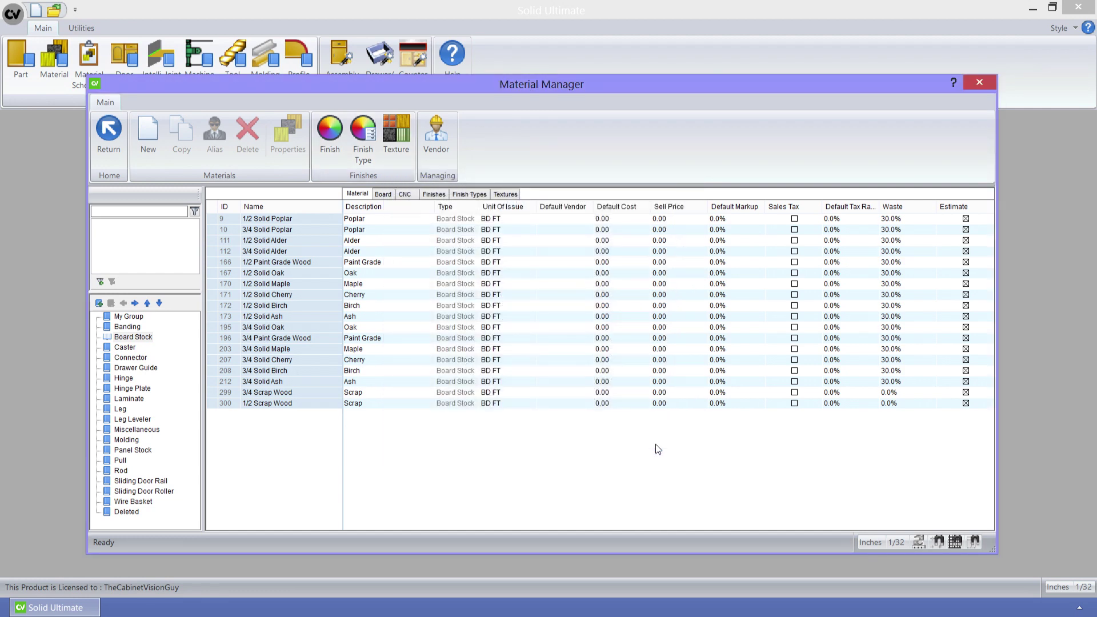
click(394, 133)
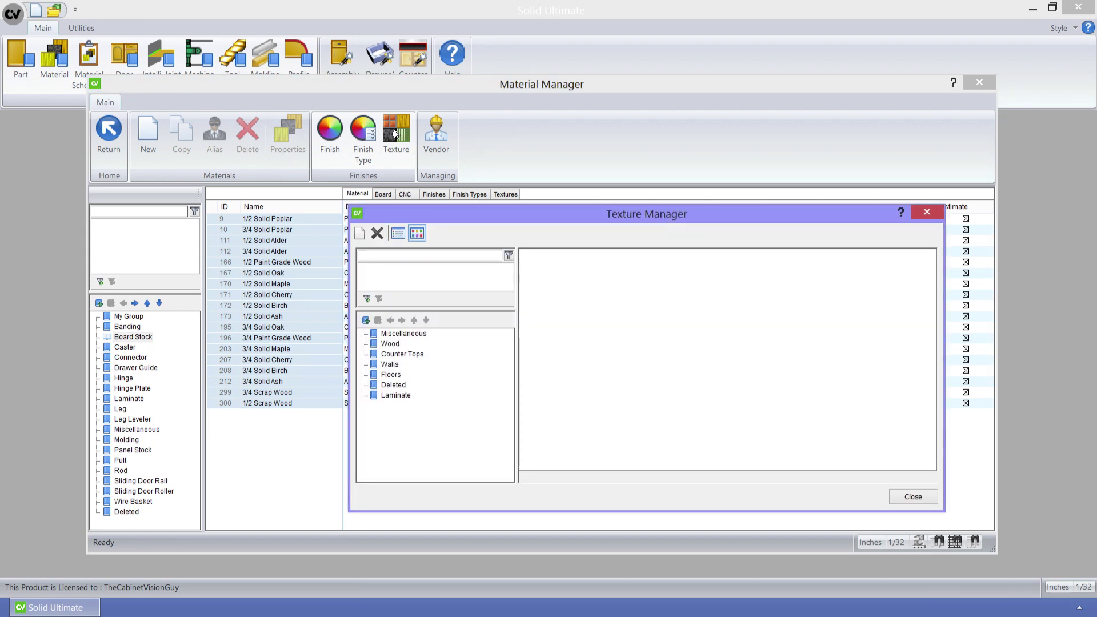
click(399, 354)
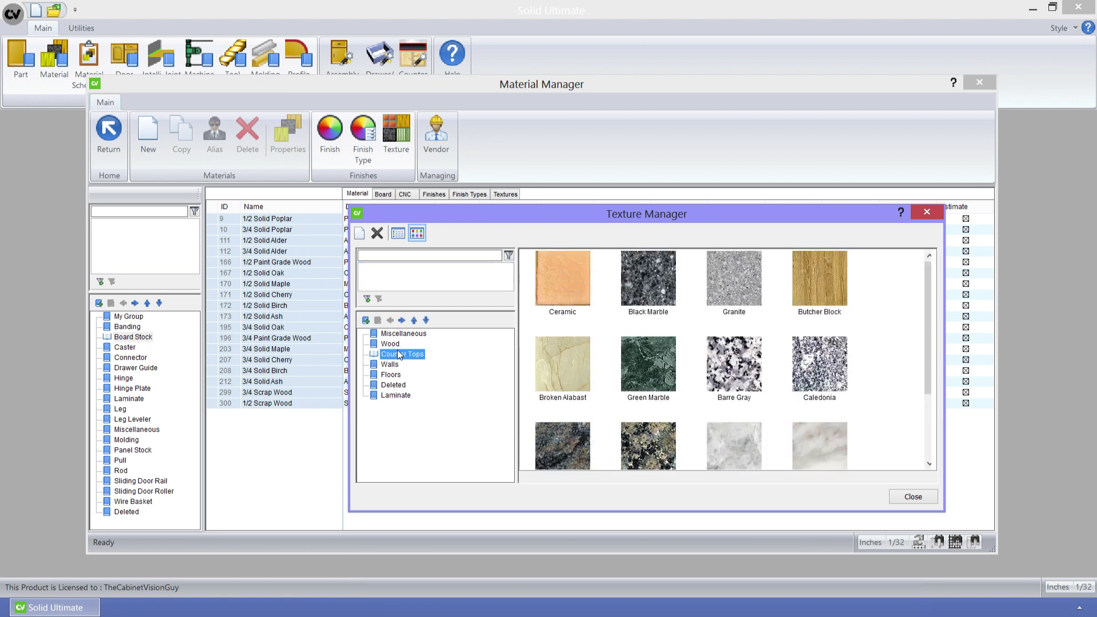
click(403, 256)
text(Green)
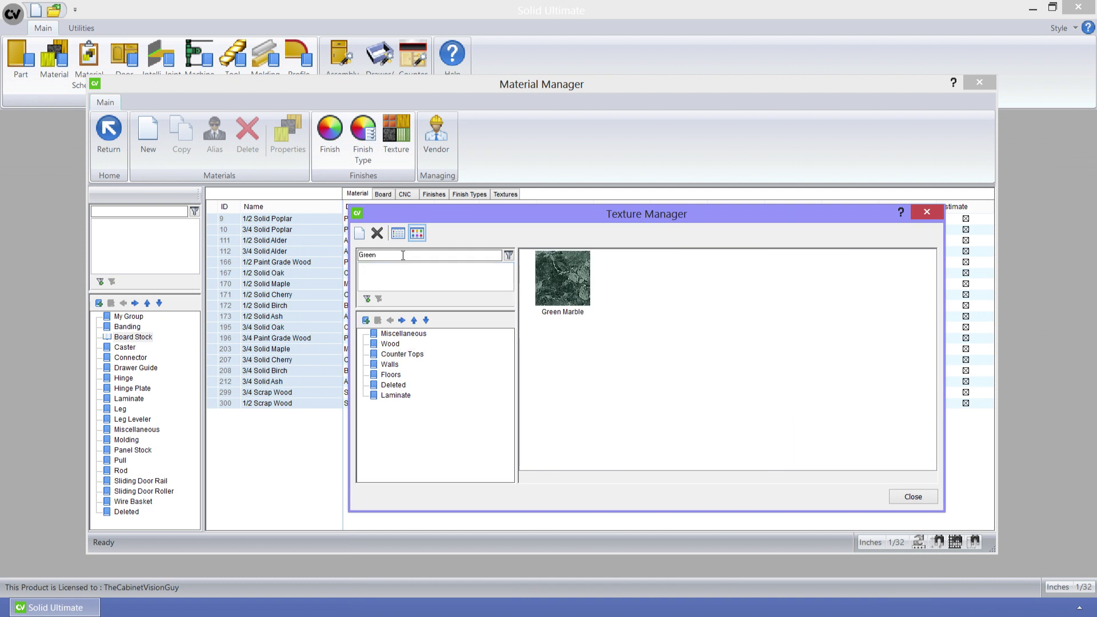
click(571, 301)
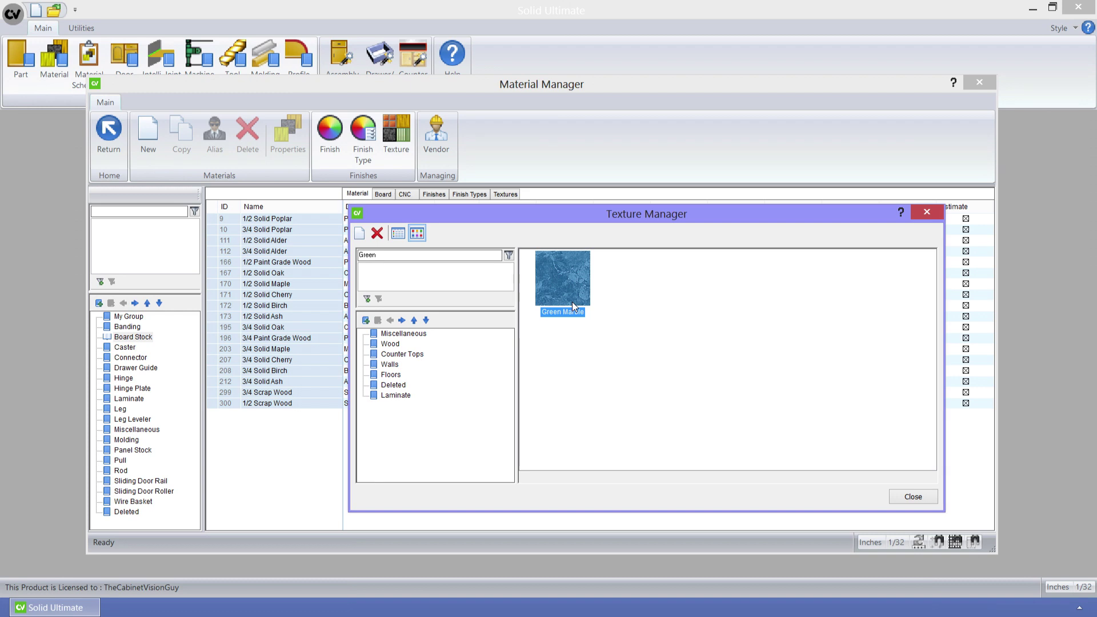
click(910, 502)
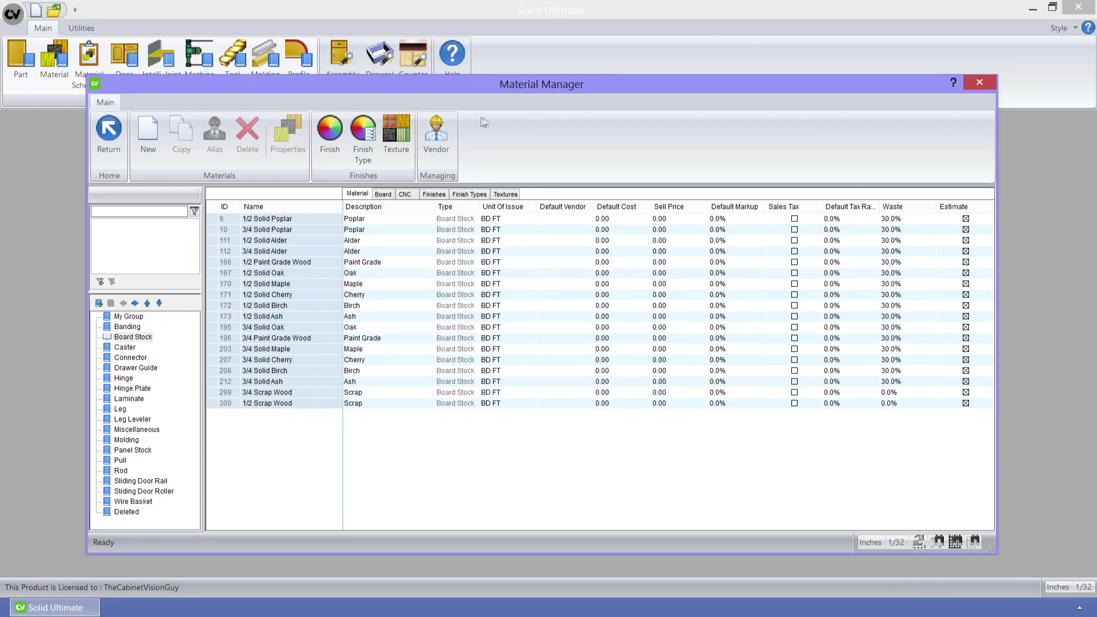
- Add a new vendor record named 'Sample Vendor'
click(437, 131)
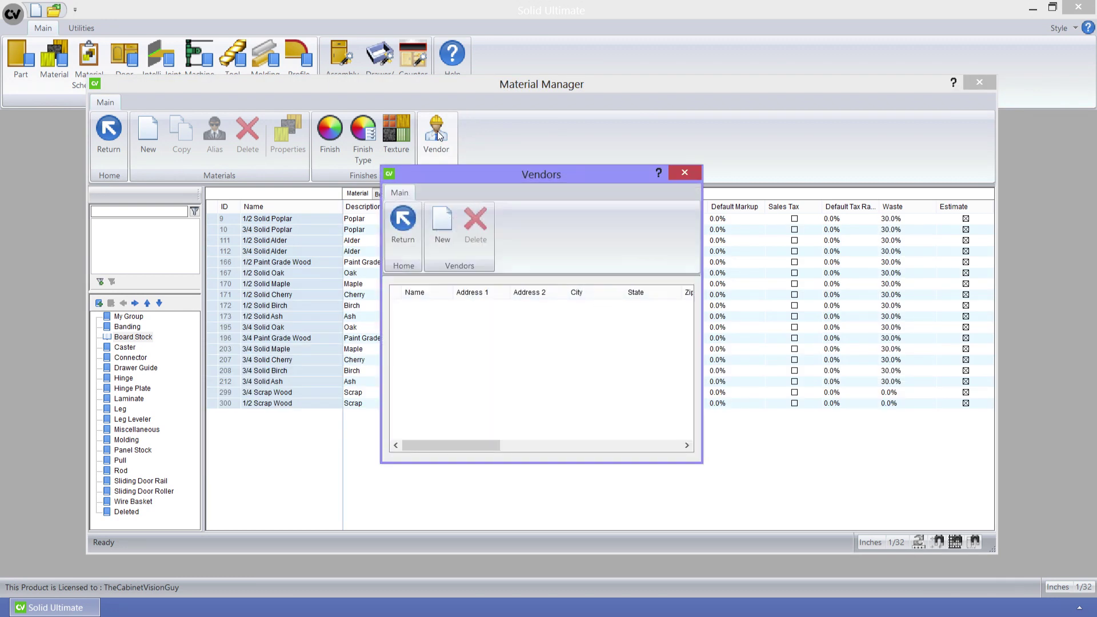
click(448, 213)
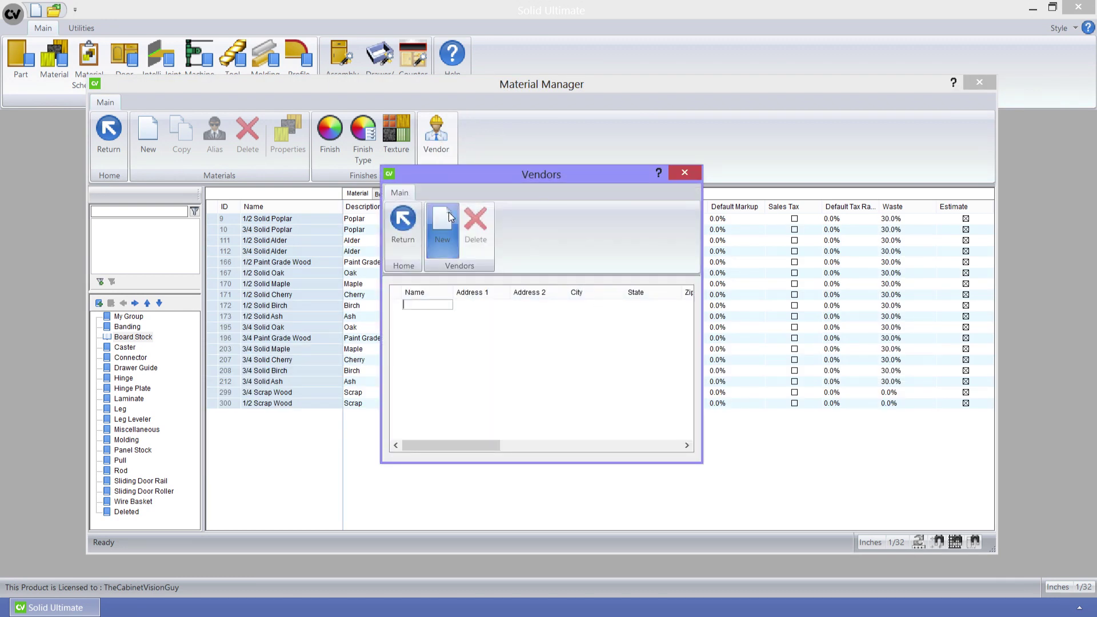
text(Sample Ved)
key(BackSpace)
text(ndor)
key(Tab)
- Fill in the vendor's street, city, state, postal code, country and phone number
text(Some Place)
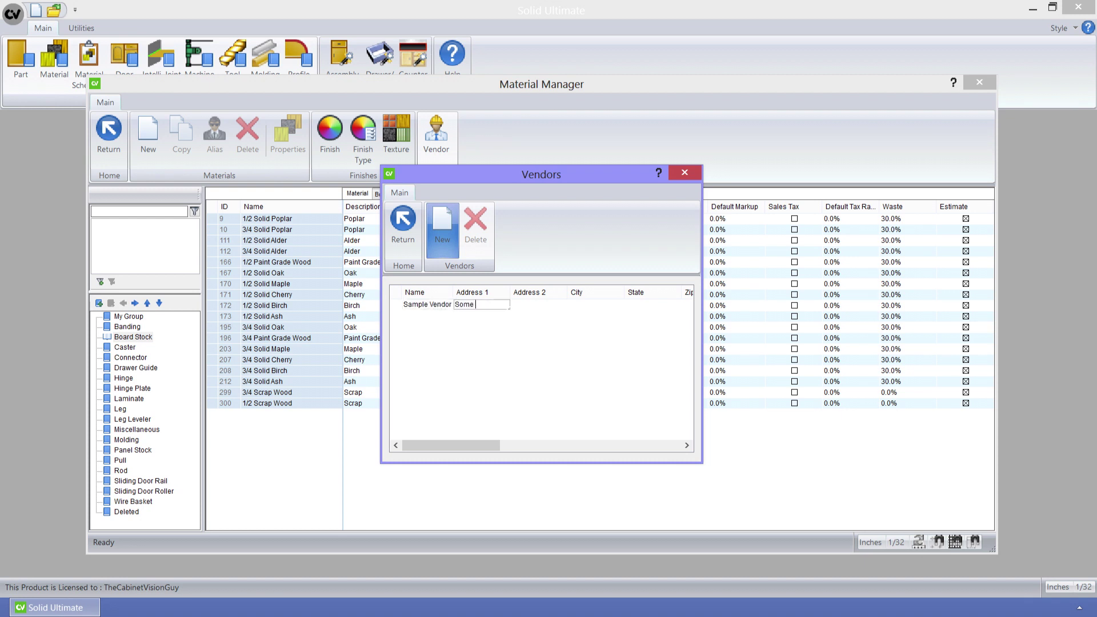
key(Tab)
key(Tab)
text(Cityville)
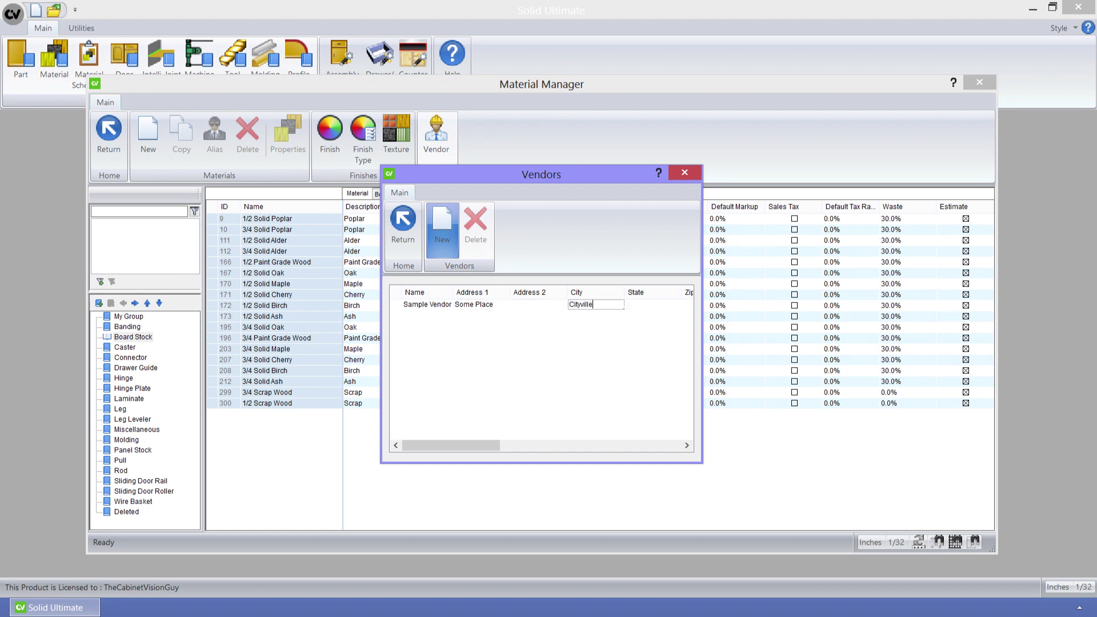
key(Tab)
text(Stateolina)
key(Tab)
text(123456)
key(Tab)
text(USA)
key(Tab)
text(800-576326)
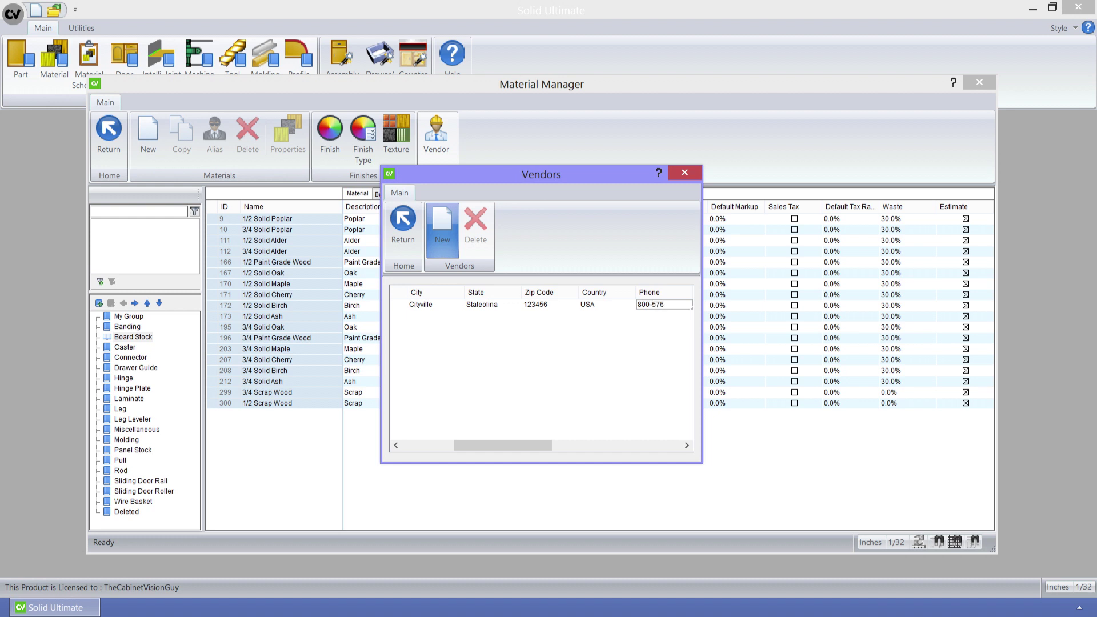
- Enter the vendor's e-mail, contact name, comment 'This is a vendor' and account number
key(Tab)
key(Tab)
key(Tab)
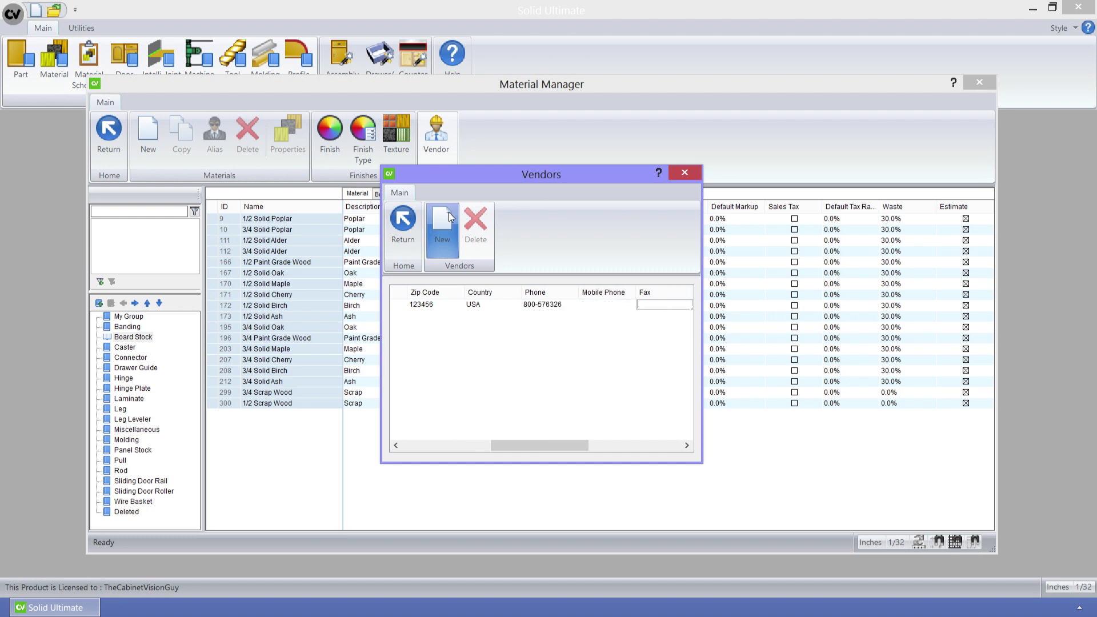
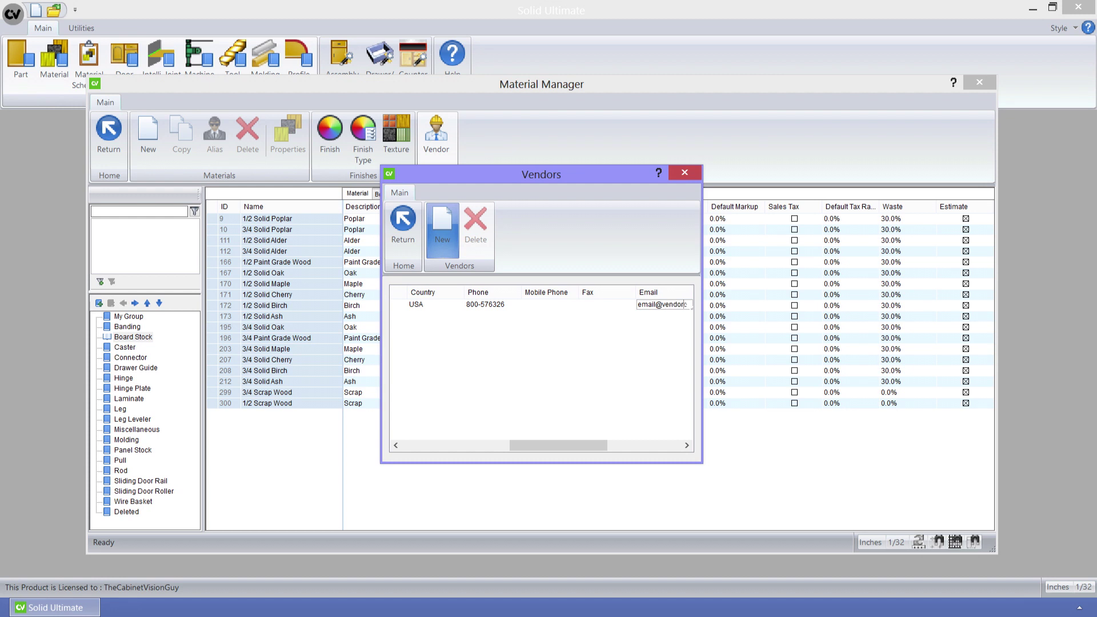
key(Tab)
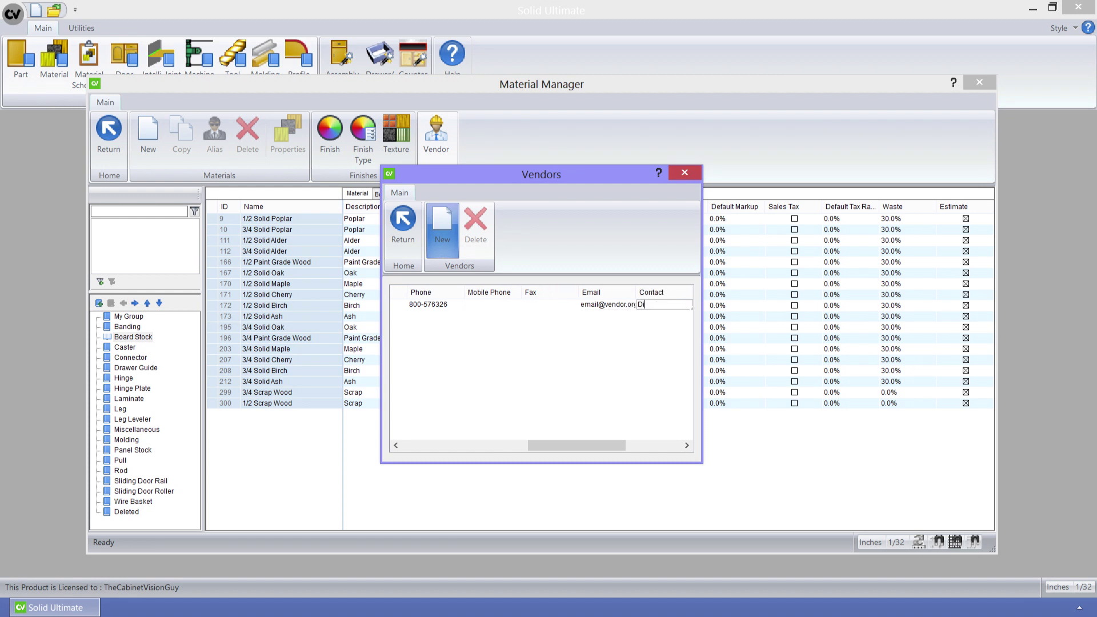
key(Tab)
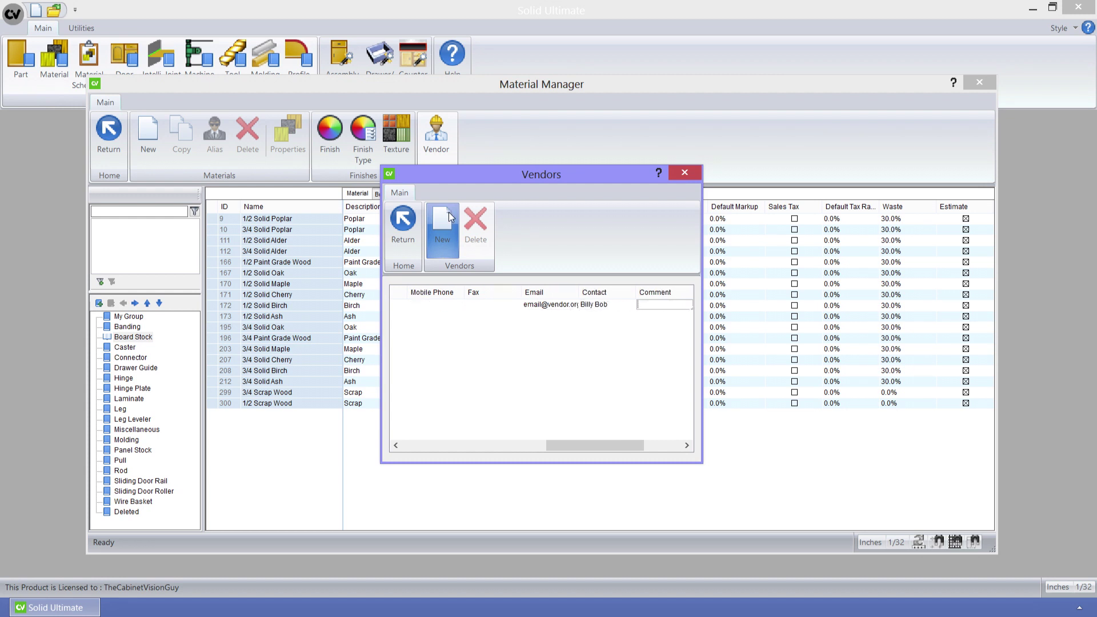
key(Tab)
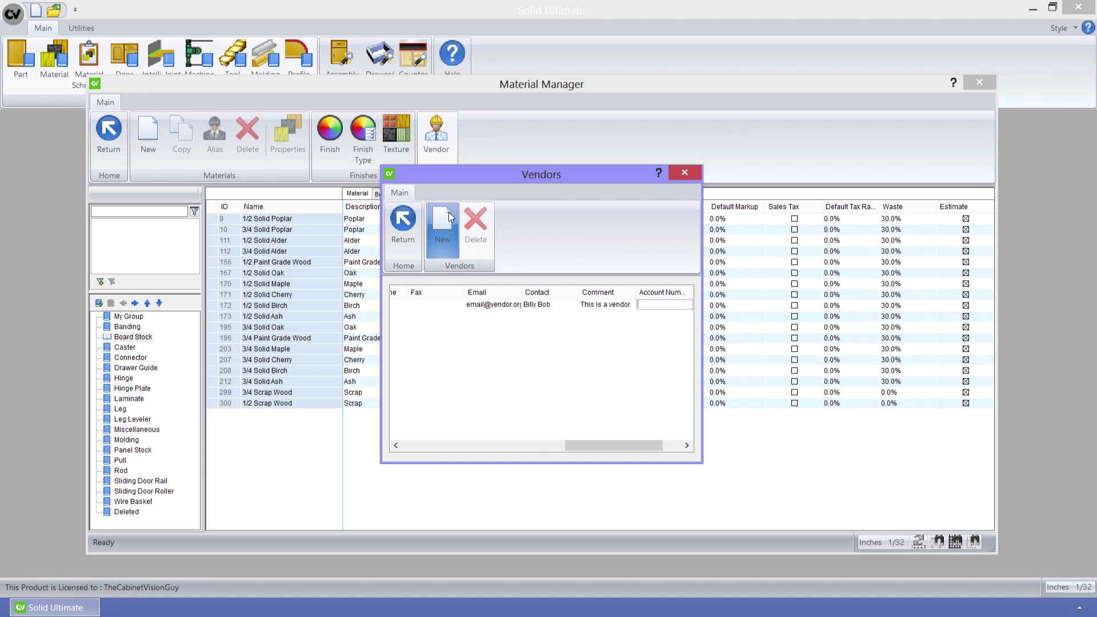
key(Tab)
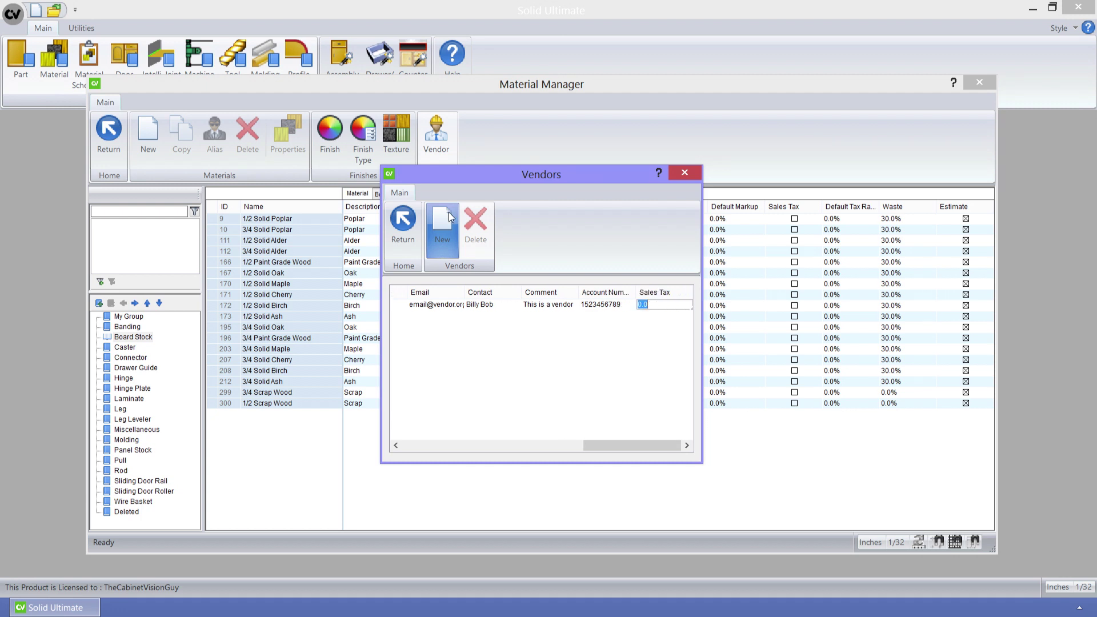
- Set the vendor's sales tax to 10% and close the Vendors list
text(10)
click(426, 314)
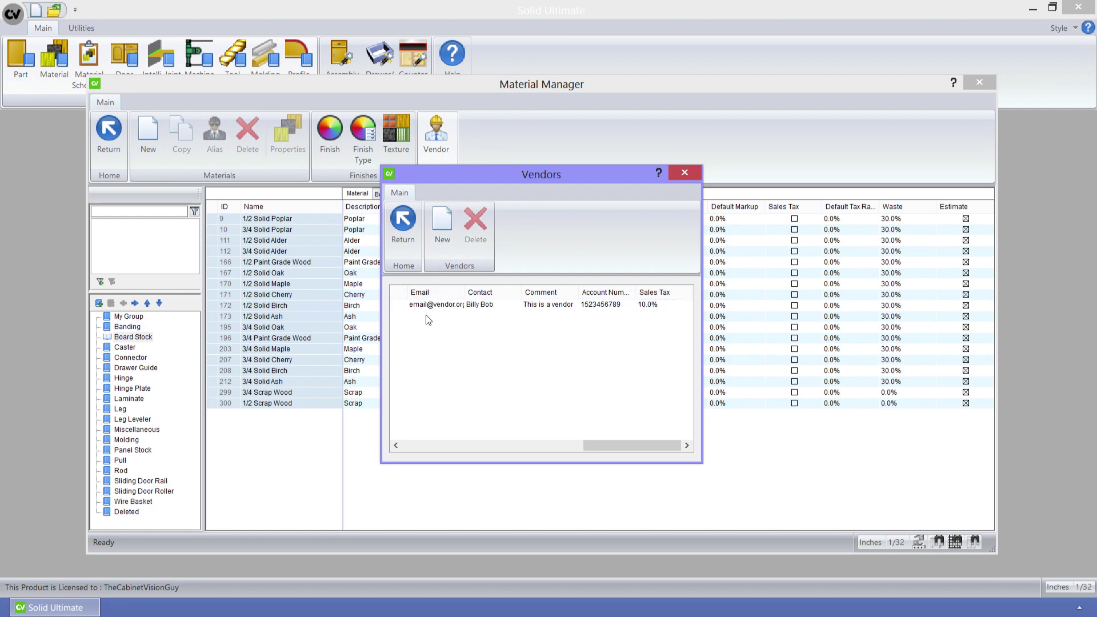
click(410, 236)
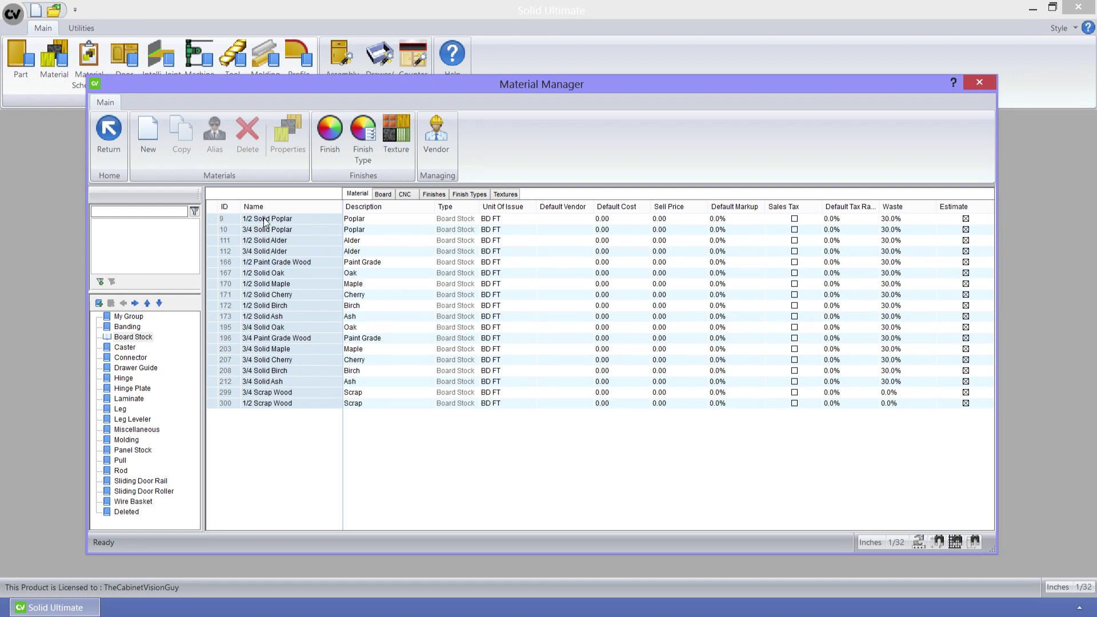
- Open Material Properties for 1/2 Solid Poplar
click(225, 220)
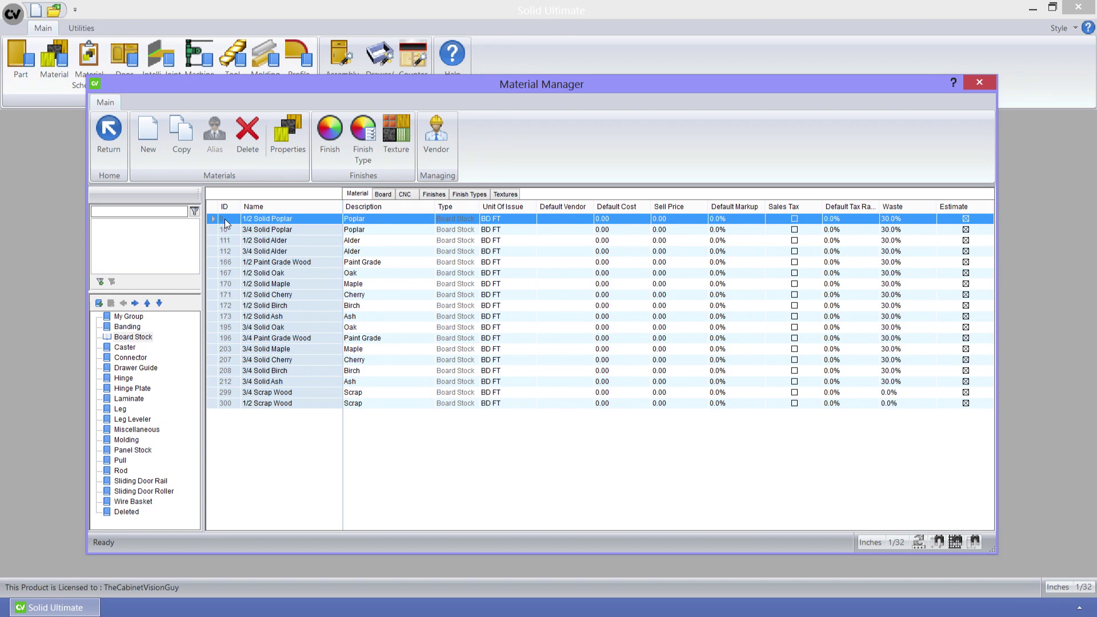
click(279, 147)
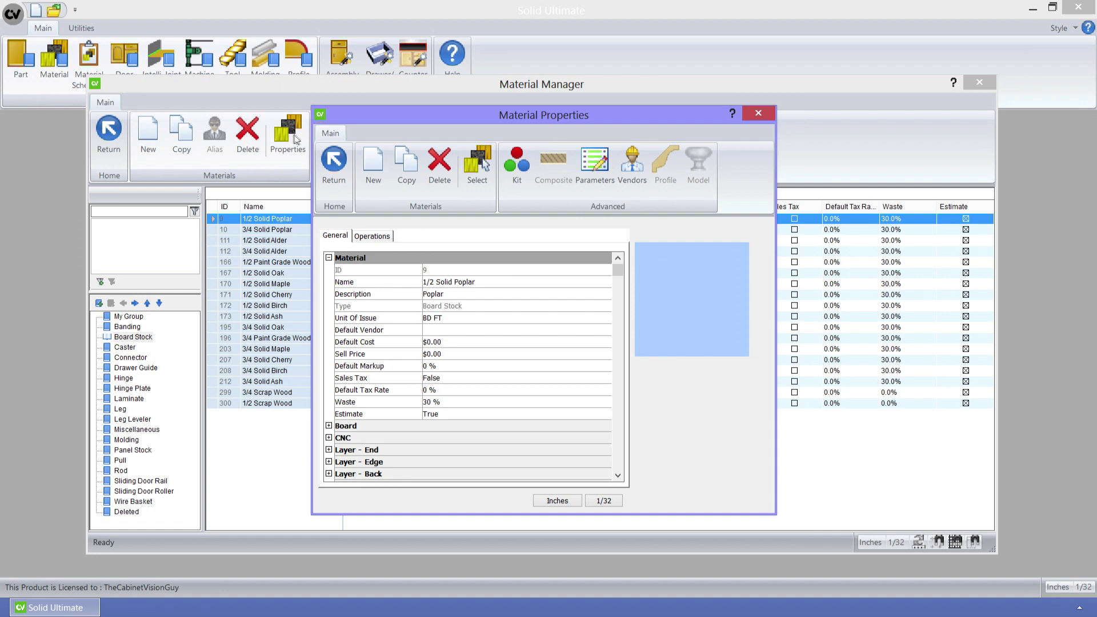
click(516, 168)
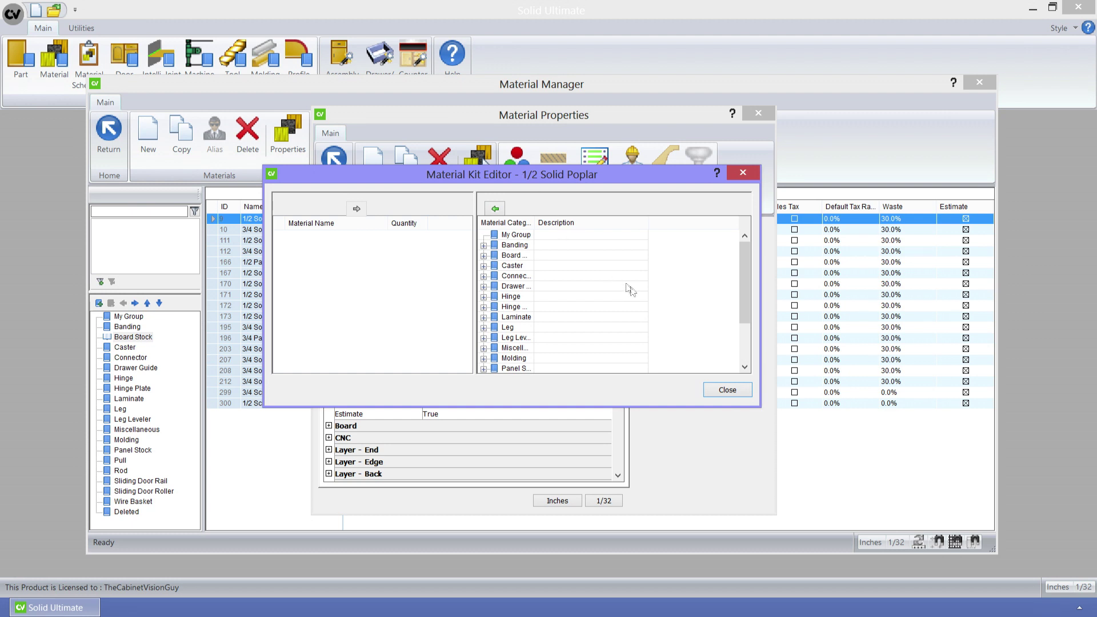
click(729, 390)
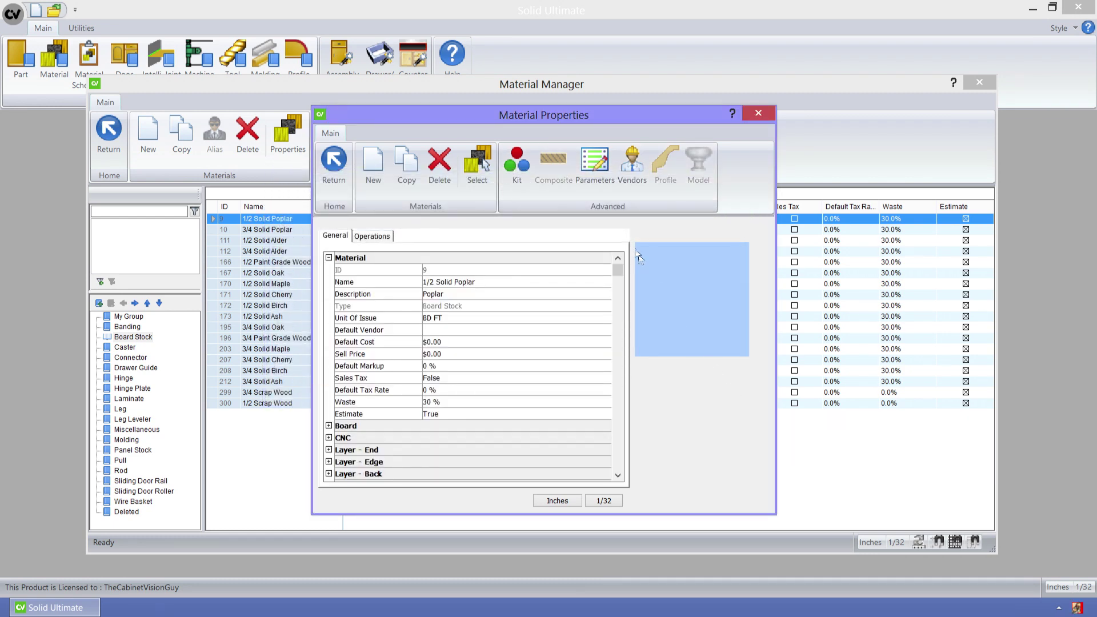
- Add parameter '_parameter', description 'My Parameter', value 1.25 to 1/2 Solid Poplar
click(590, 164)
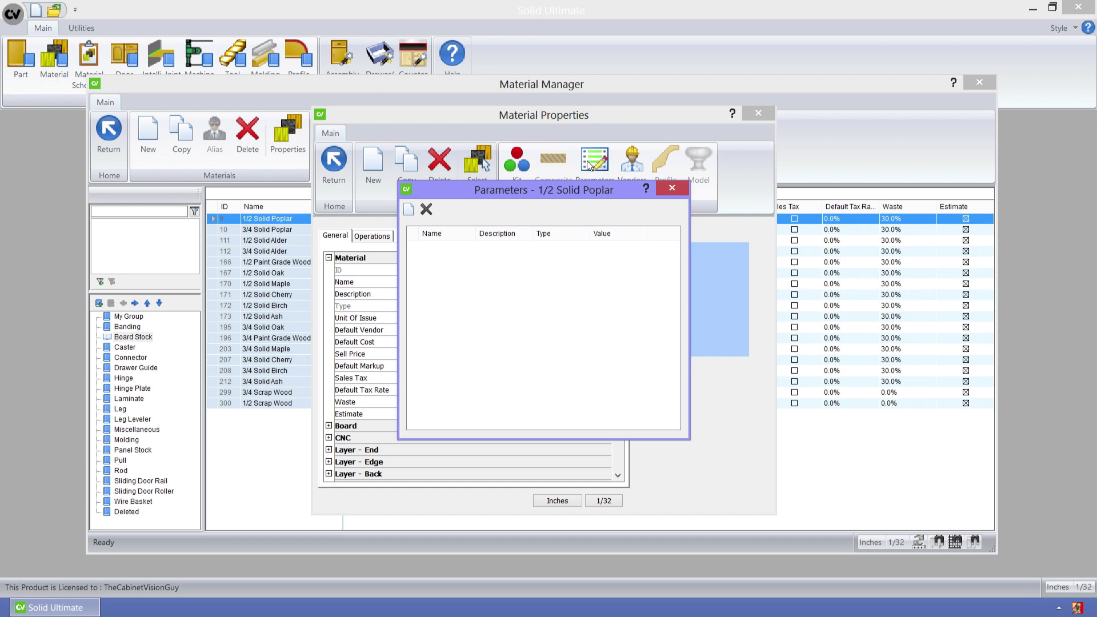
click(410, 213)
click(430, 246)
text(_parameter)
key(Tab)
text(My Paramet)
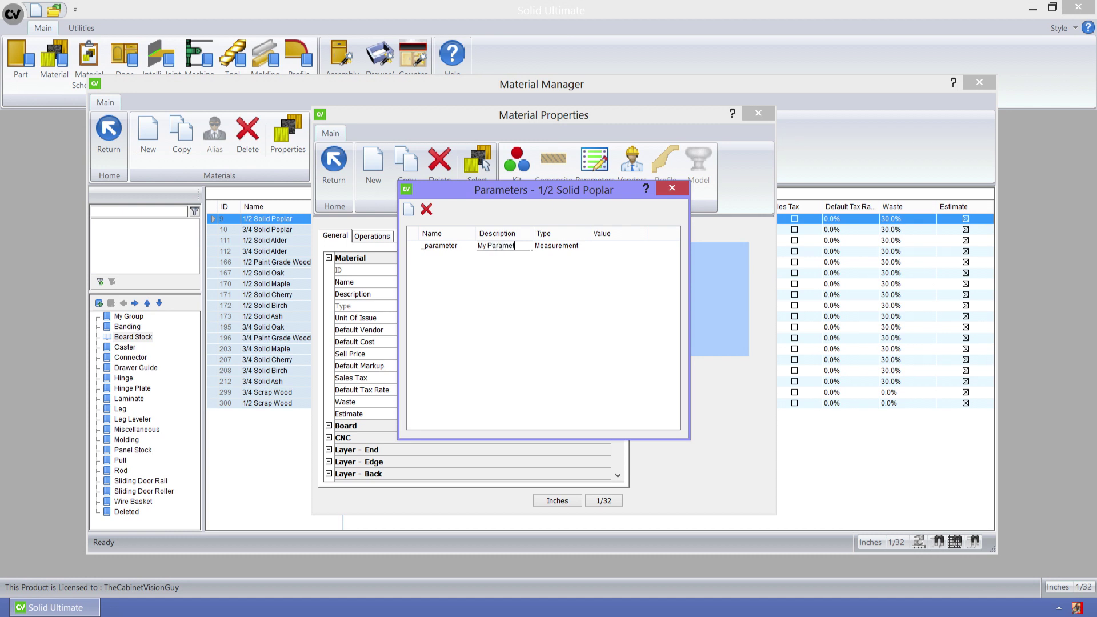
text(er)
click(602, 242)
text(1.25)
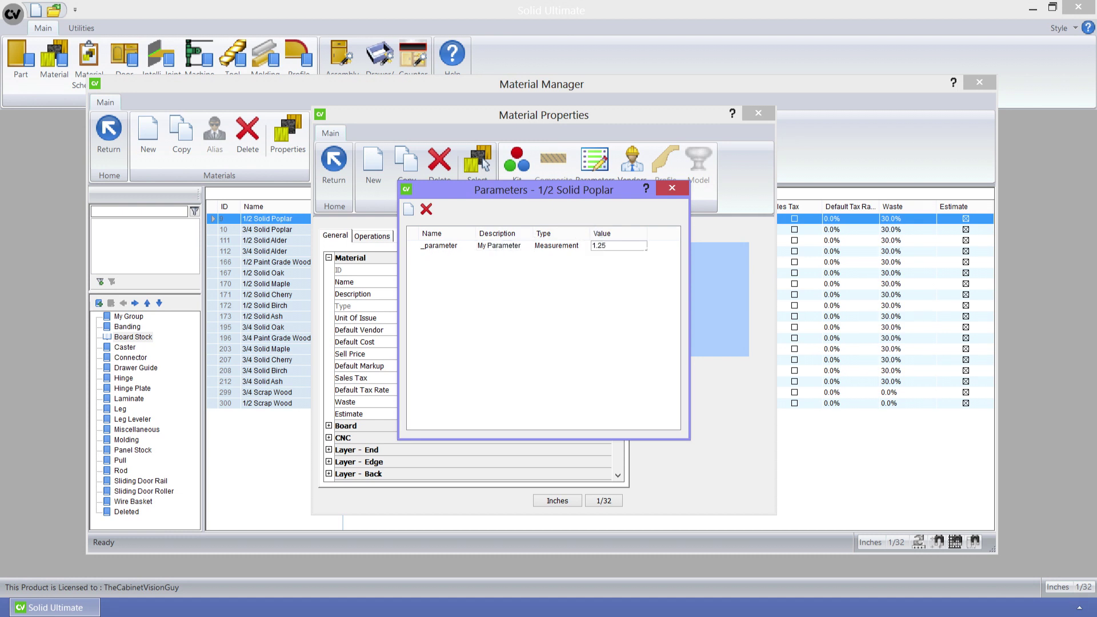
click(522, 284)
click(671, 189)
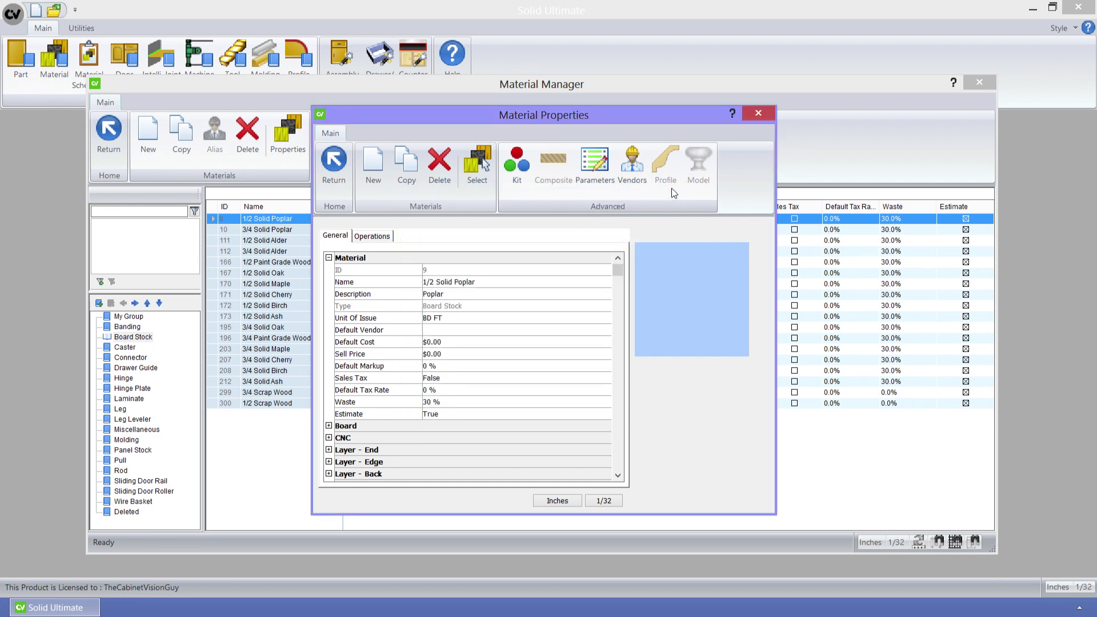
- Assign Sample Vendor to 1/2 Solid Poplar as its default vendor
click(637, 183)
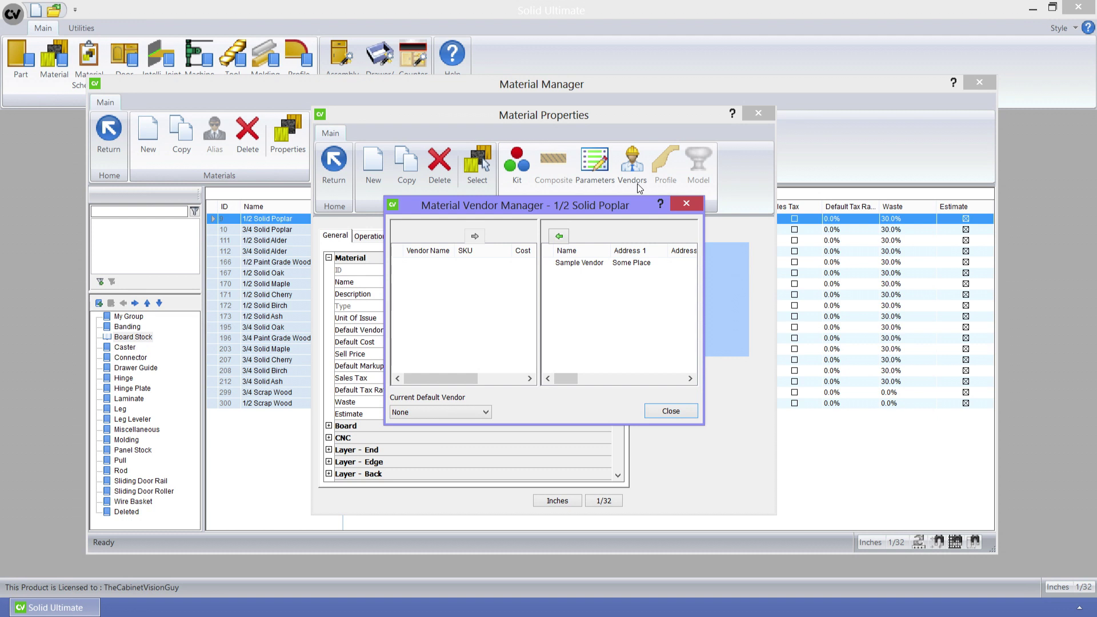
click(573, 264)
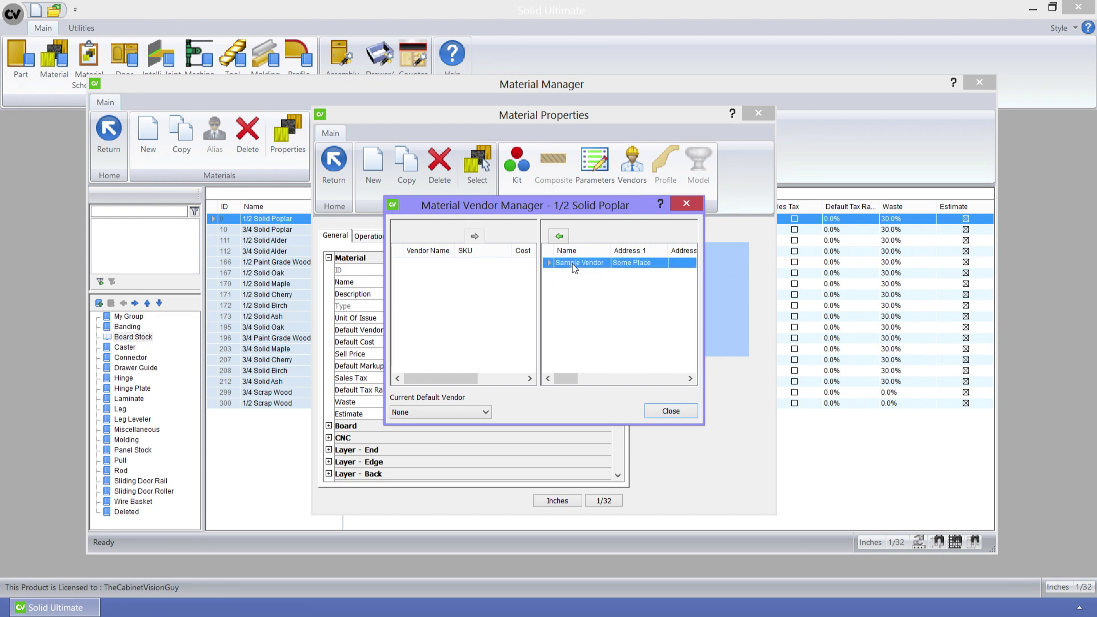
click(561, 237)
click(657, 410)
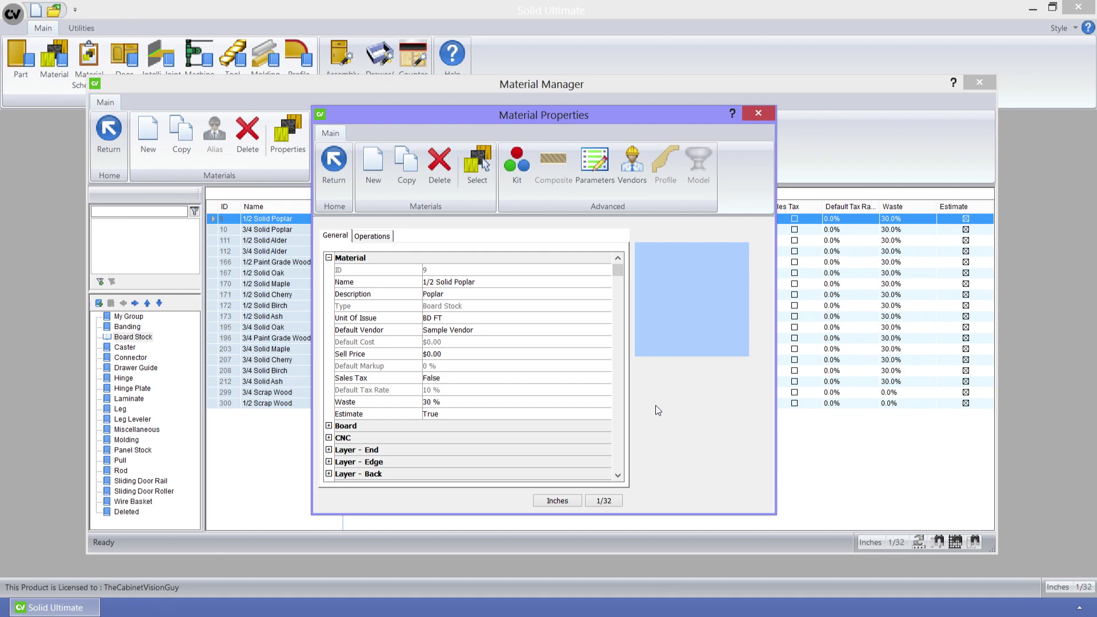
- Close Material Properties, list the Molding category and select the Molding material, ID 288
click(757, 113)
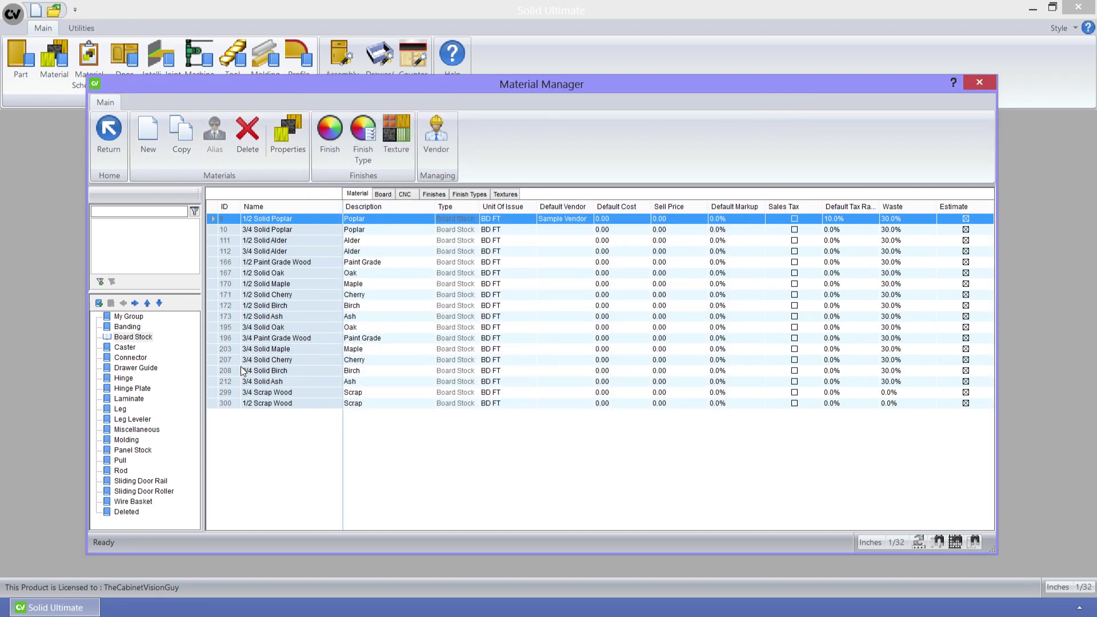
click(124, 440)
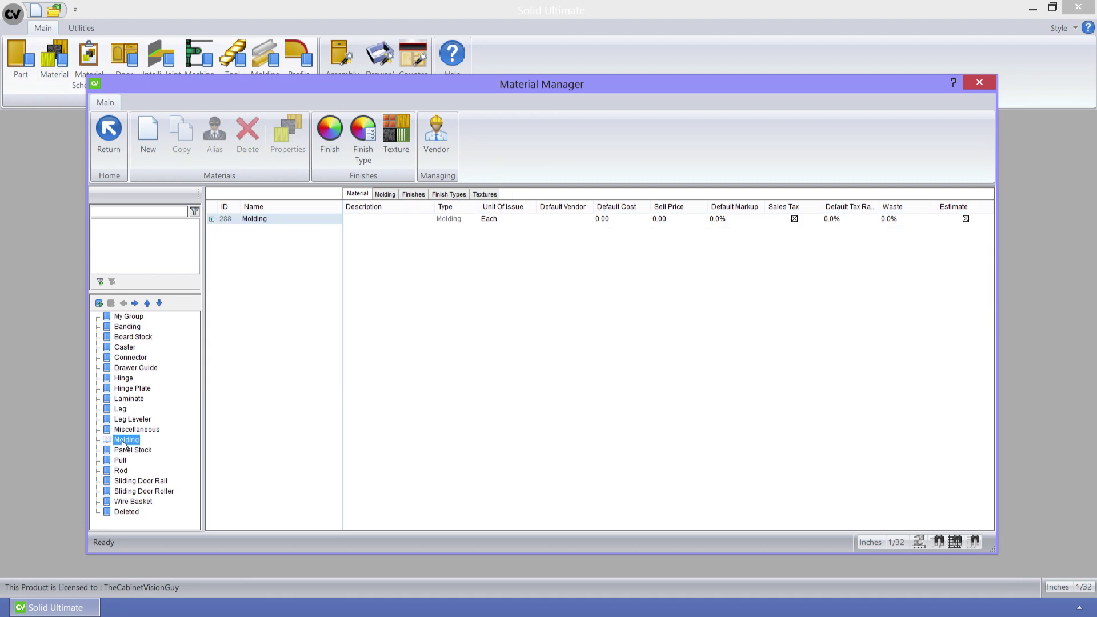
click(240, 223)
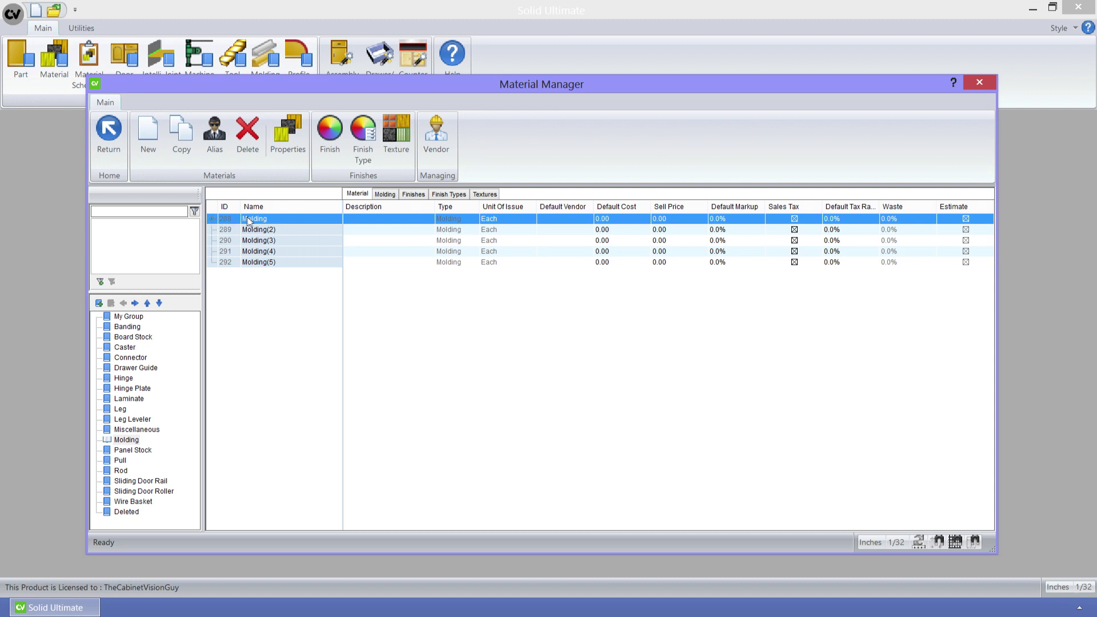
- Create an alias of the Molding material named 'Molding (6)'
click(224, 149)
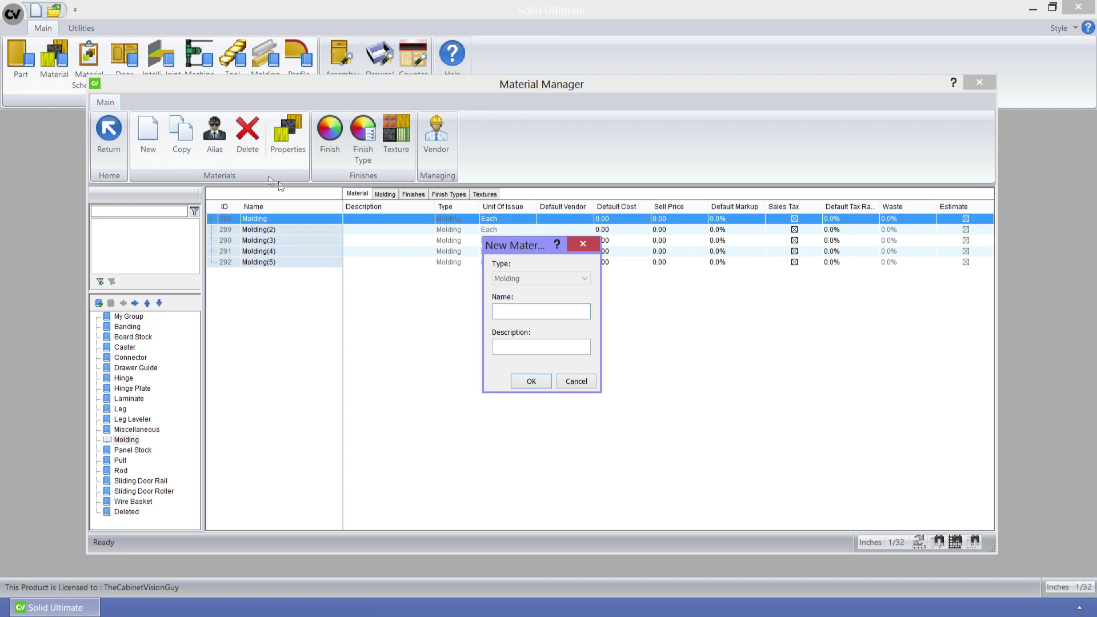
text(Molding (6)
click(541, 381)
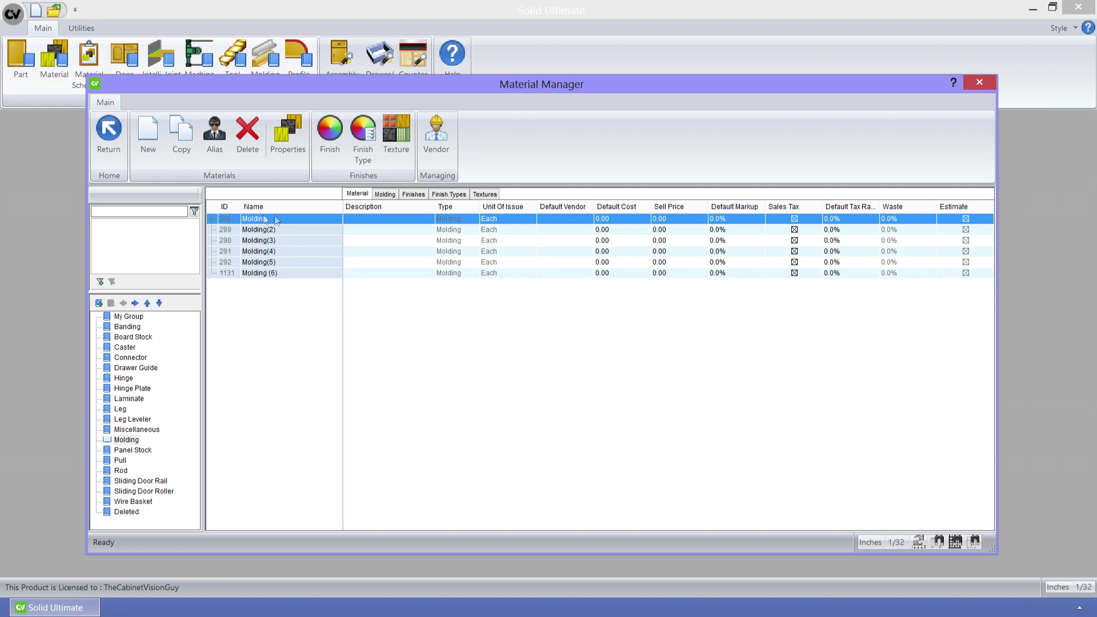
- Review the Molding and Material tabs, then open Properties for Molding ID 288
click(385, 193)
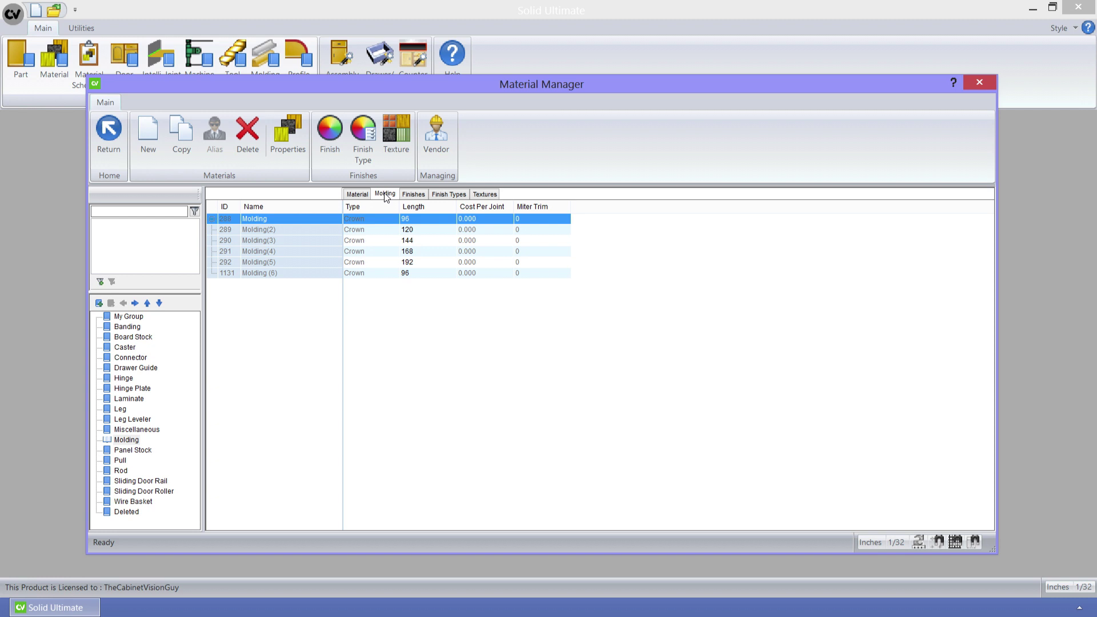
click(361, 194)
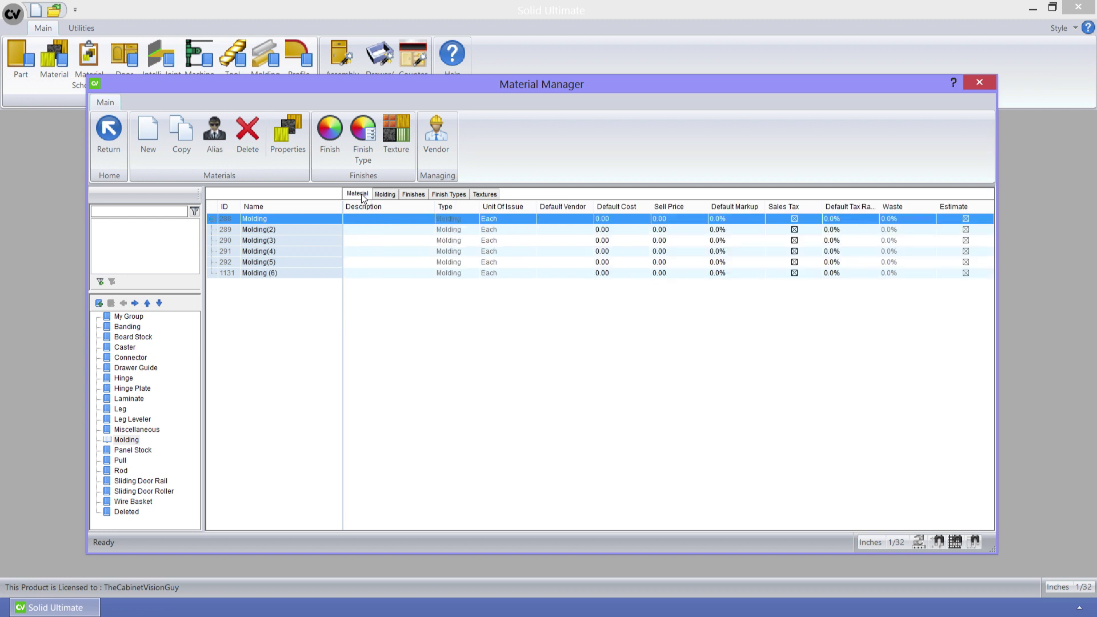
click(276, 148)
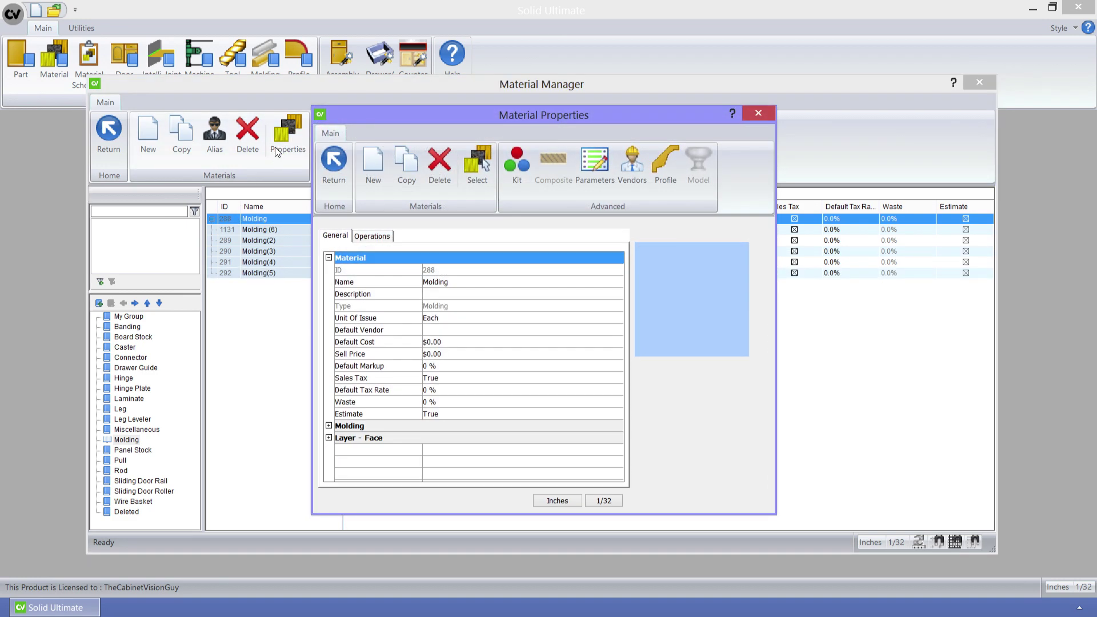
click(666, 166)
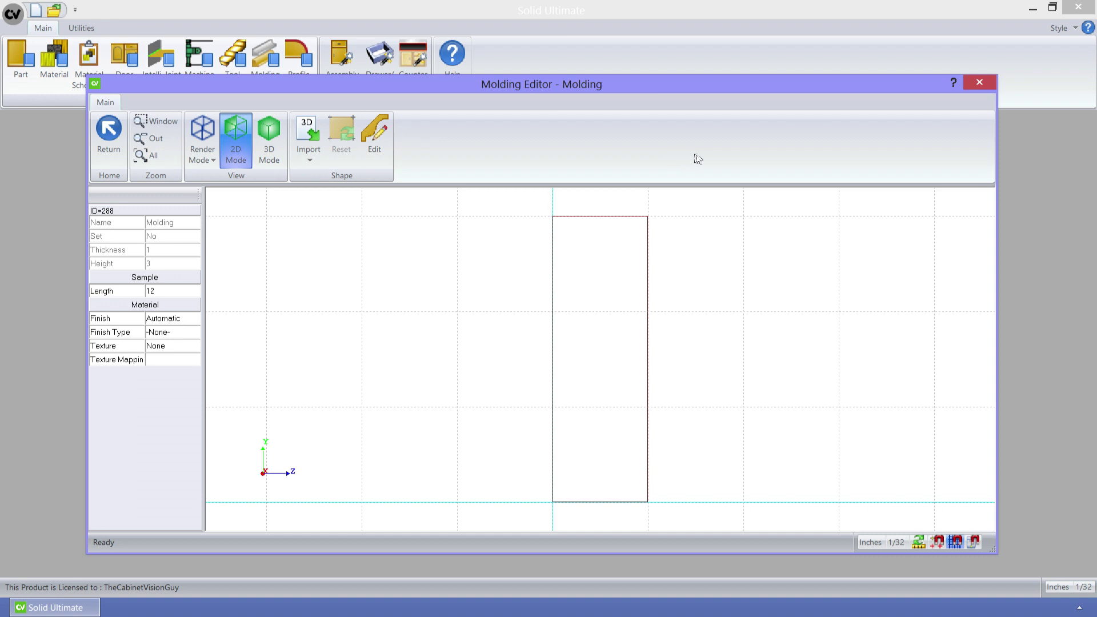
click(984, 83)
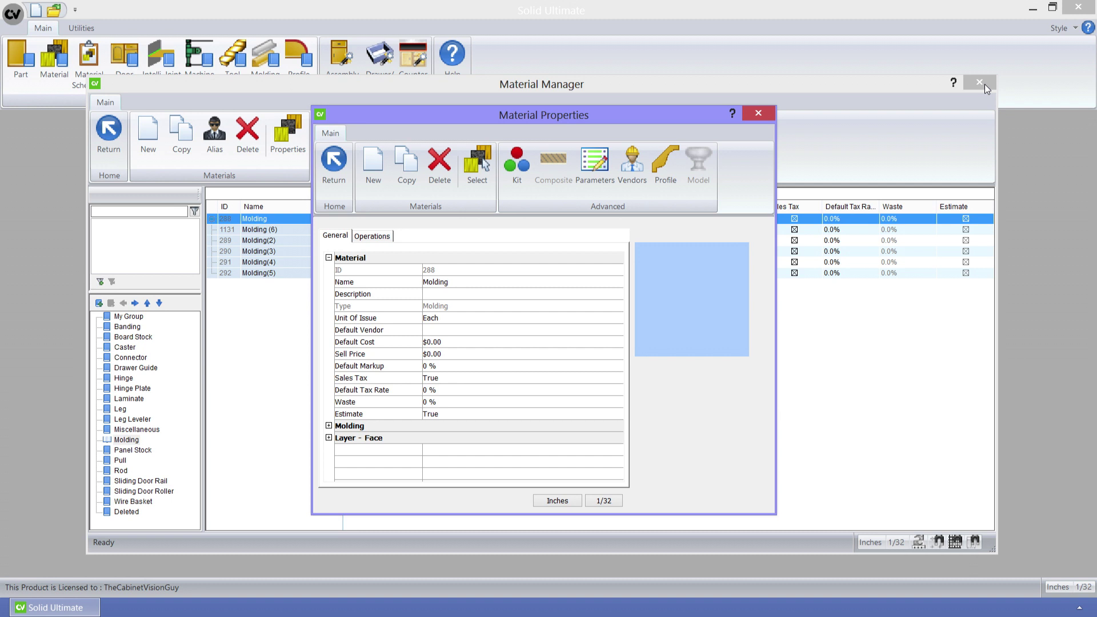
click(762, 113)
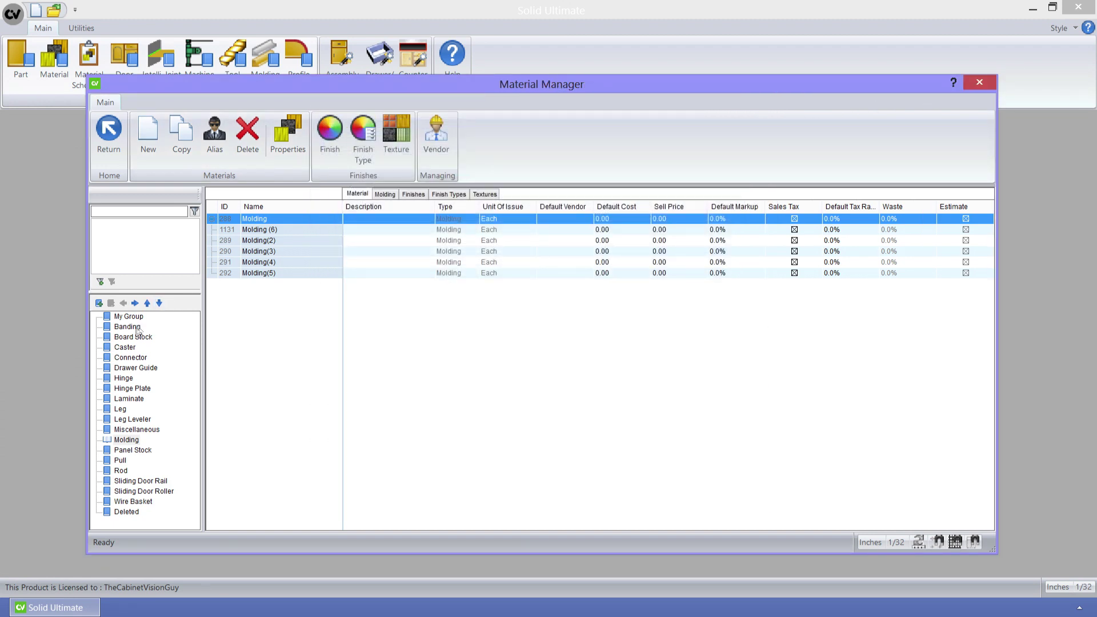
- Filter the list to Caster materials and open the Caster material's properties
click(112, 348)
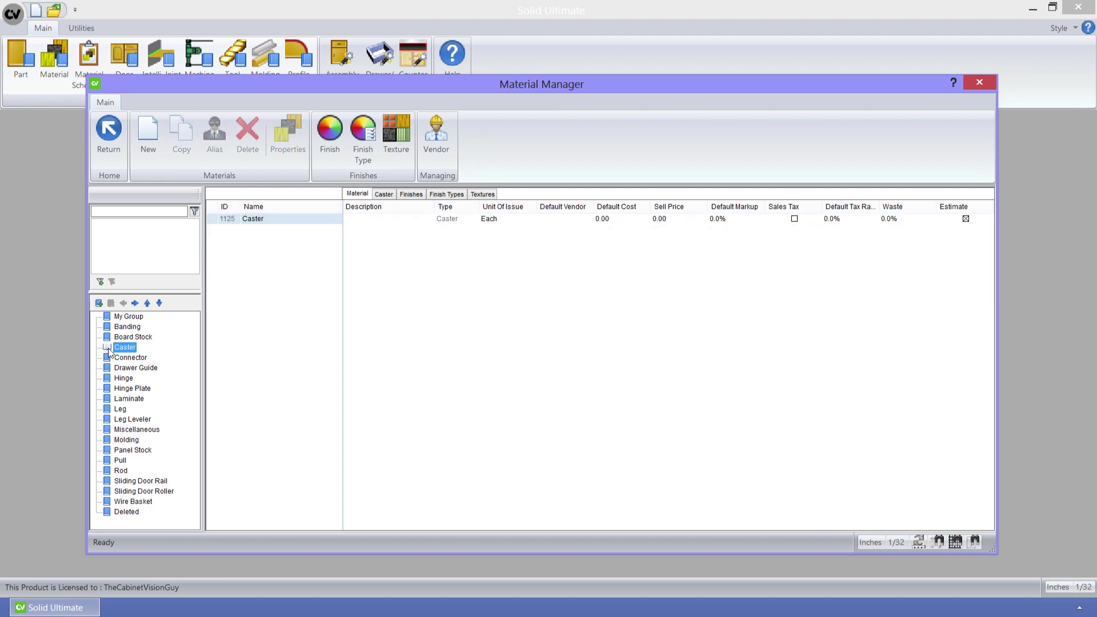
click(218, 218)
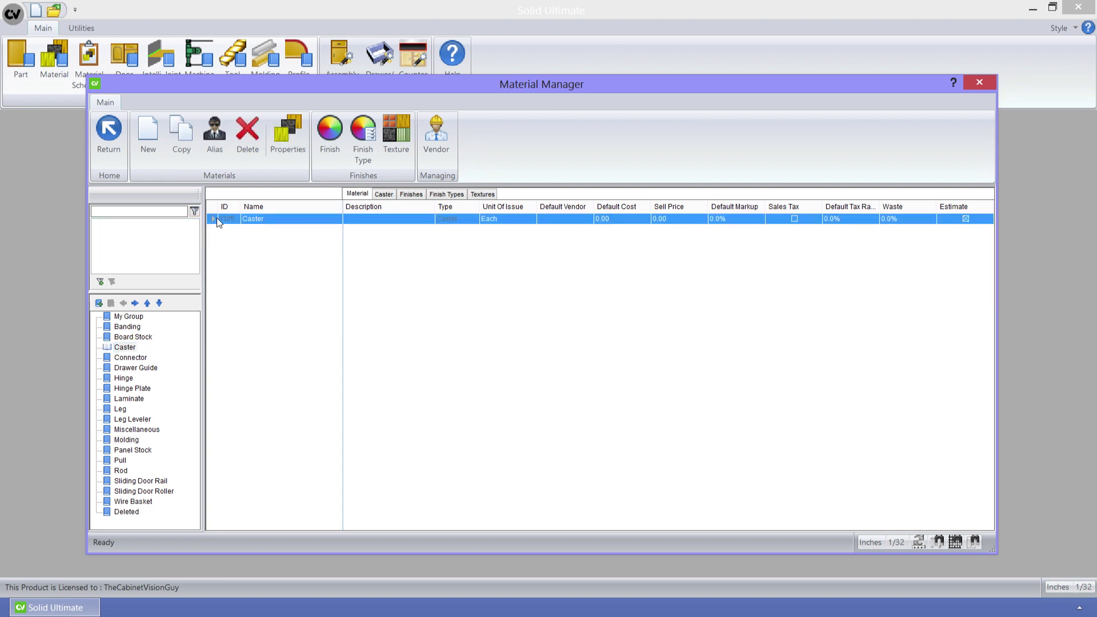
click(278, 143)
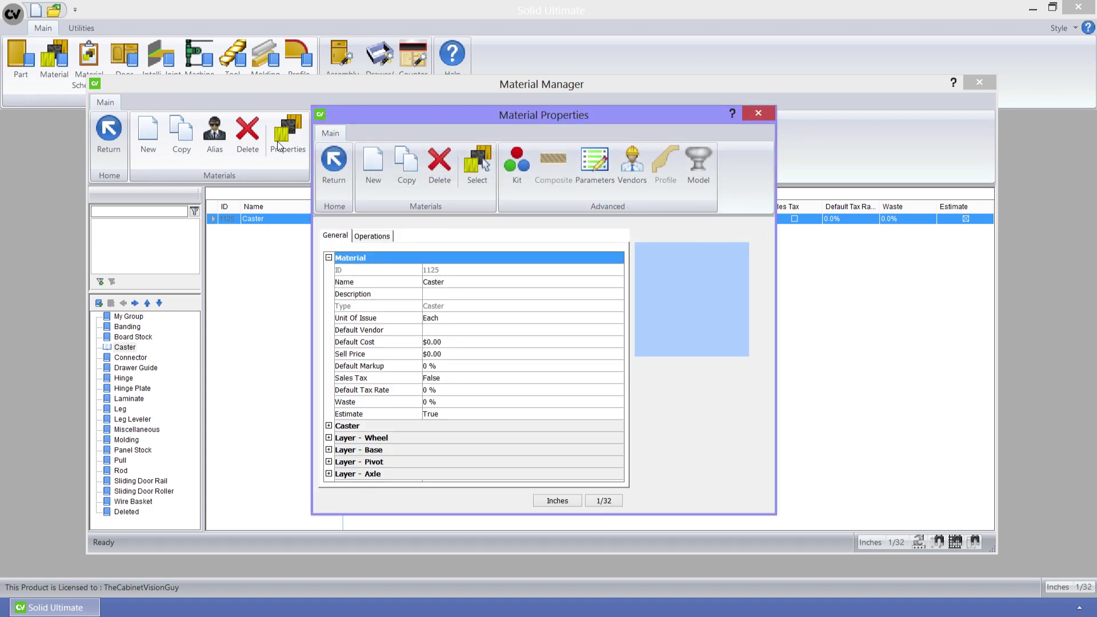
- Inspect the Caster 3D model from another side, then close the Model Editor
click(698, 153)
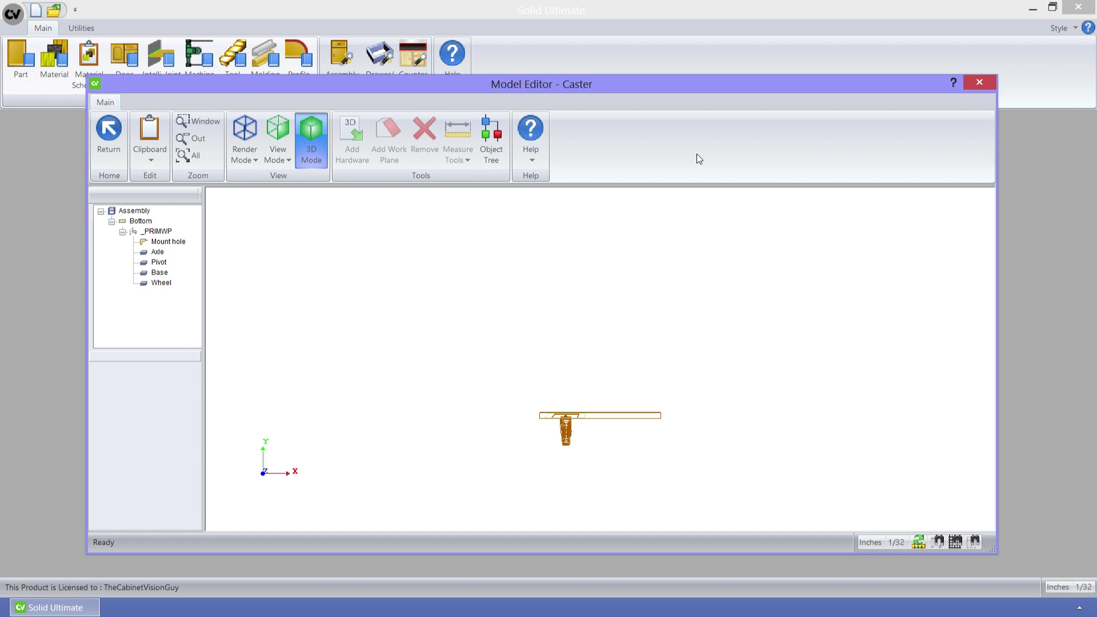
drag(597, 364, 592, 214)
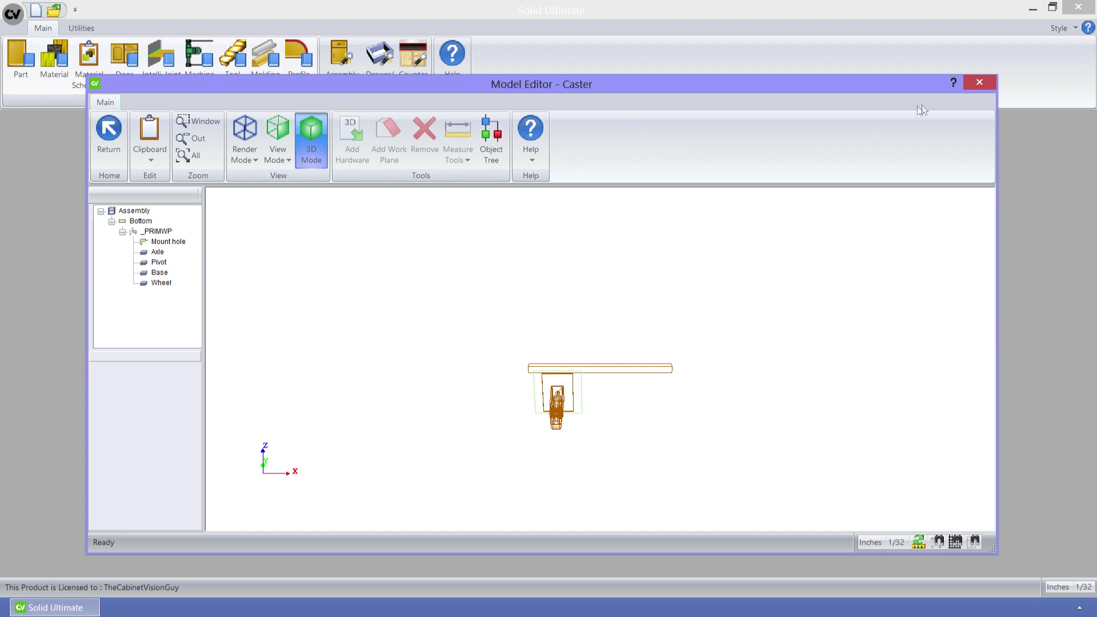
click(978, 83)
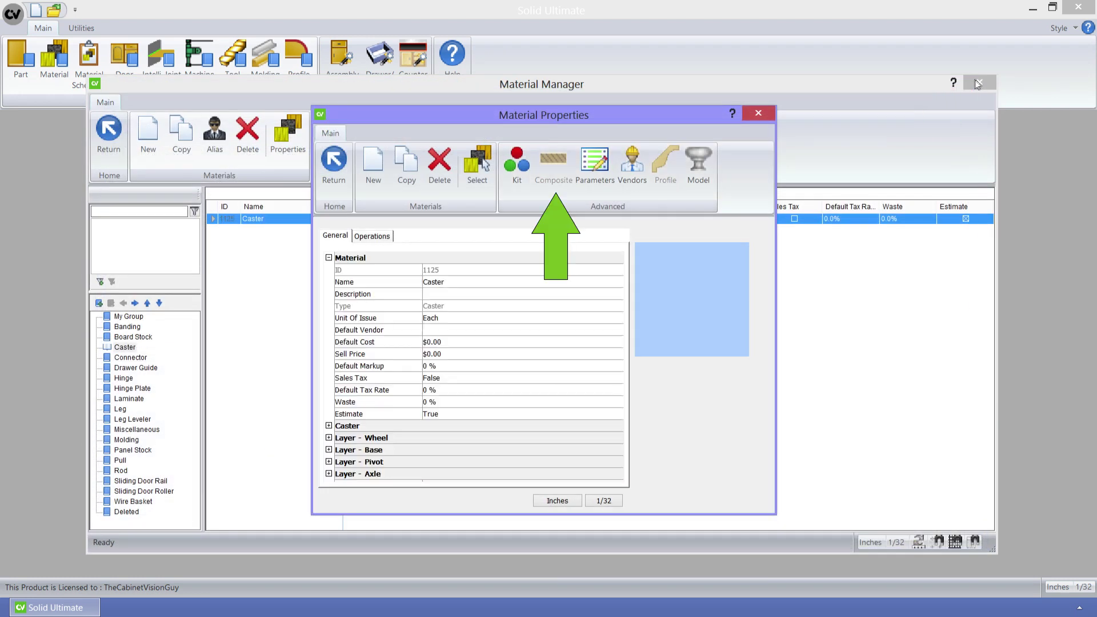
- In My Group, add a Composite material 'My First Composite' described 'My First Composite Material'
click(759, 114)
click(134, 318)
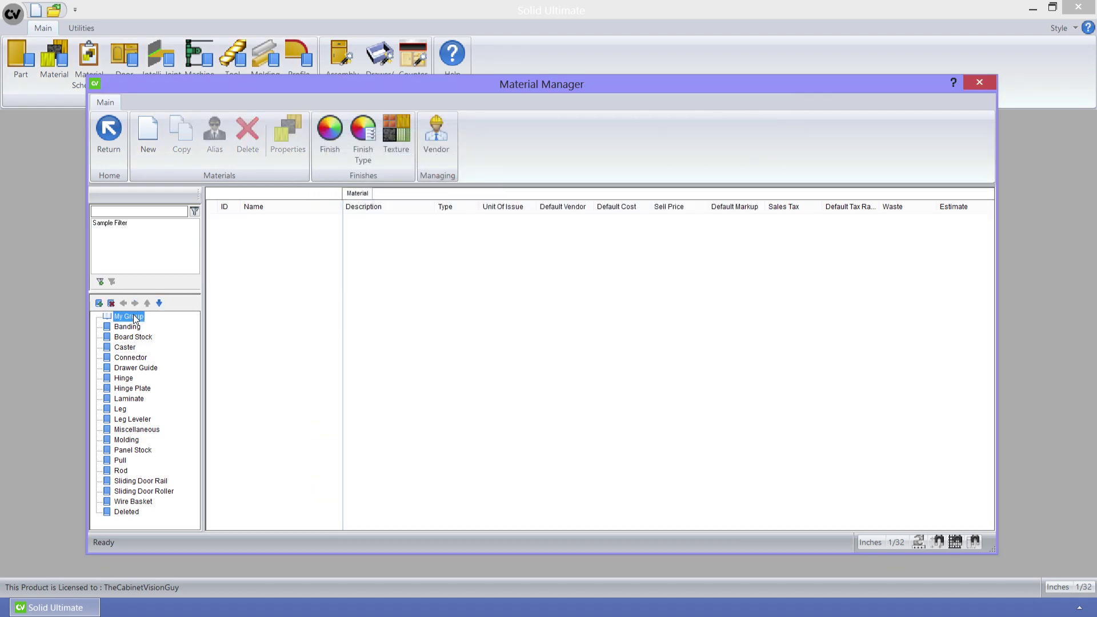
click(151, 138)
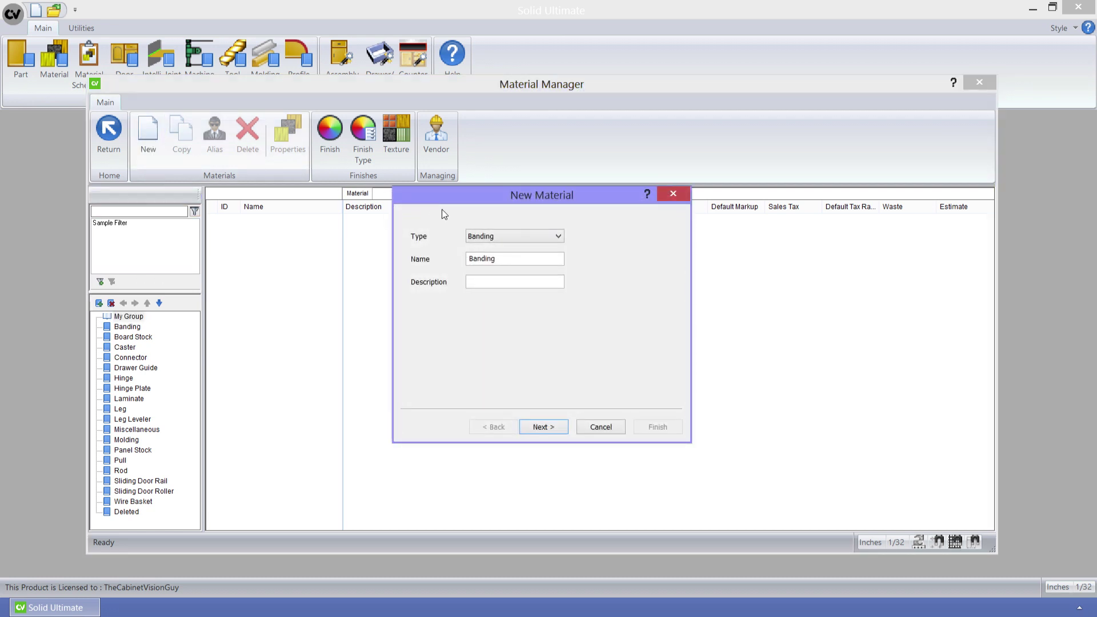
click(492, 233)
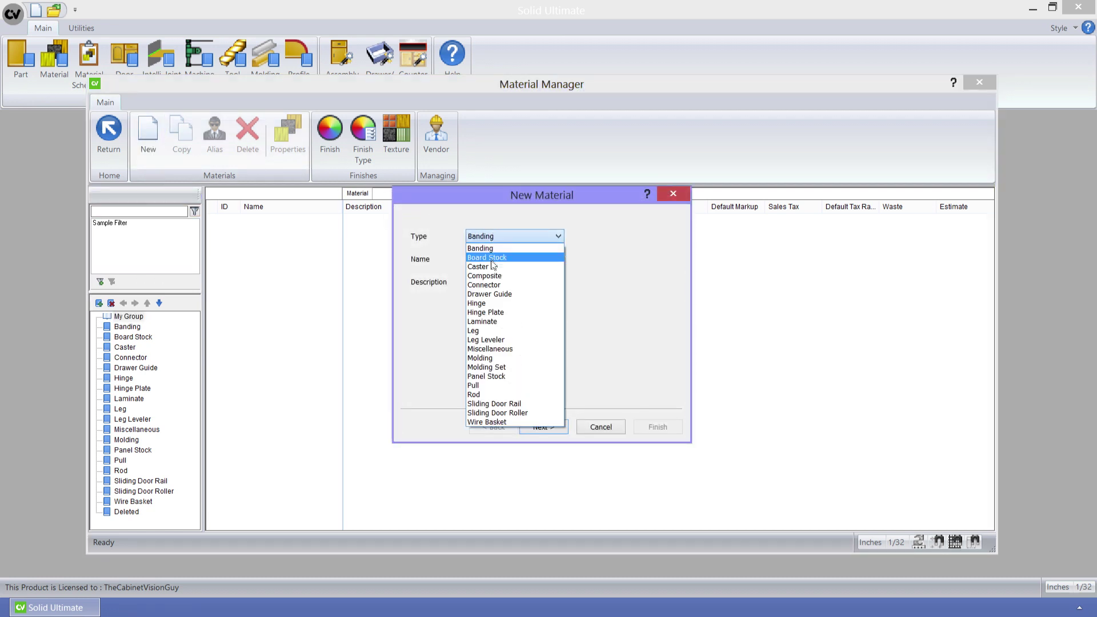
click(492, 277)
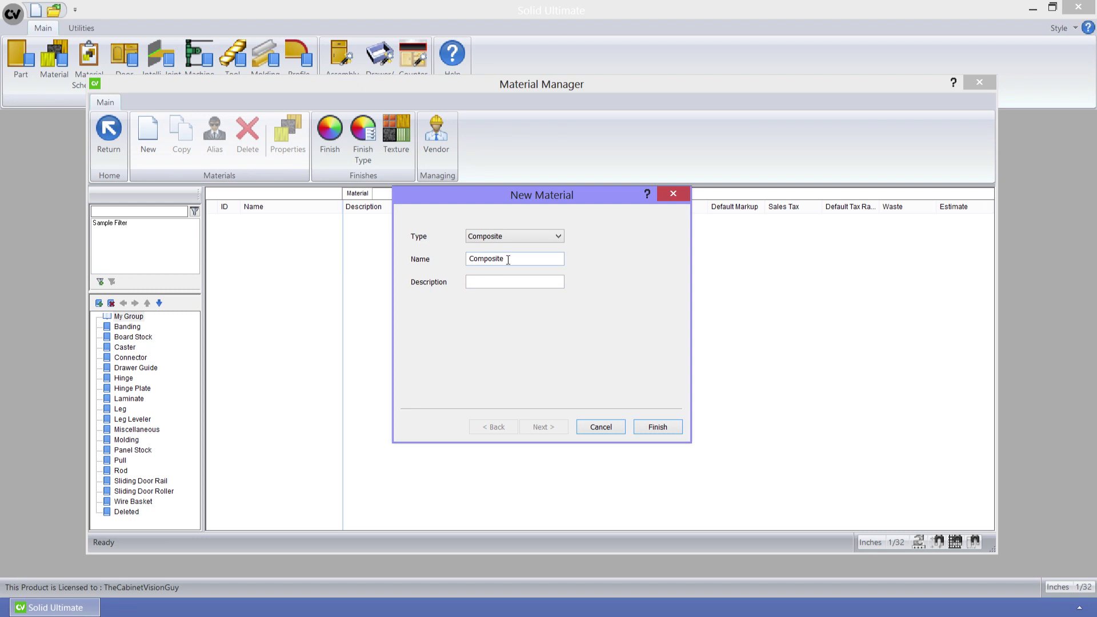
drag(508, 260, 436, 263)
text(My First Composite)
click(471, 282)
text(My First Composite Material)
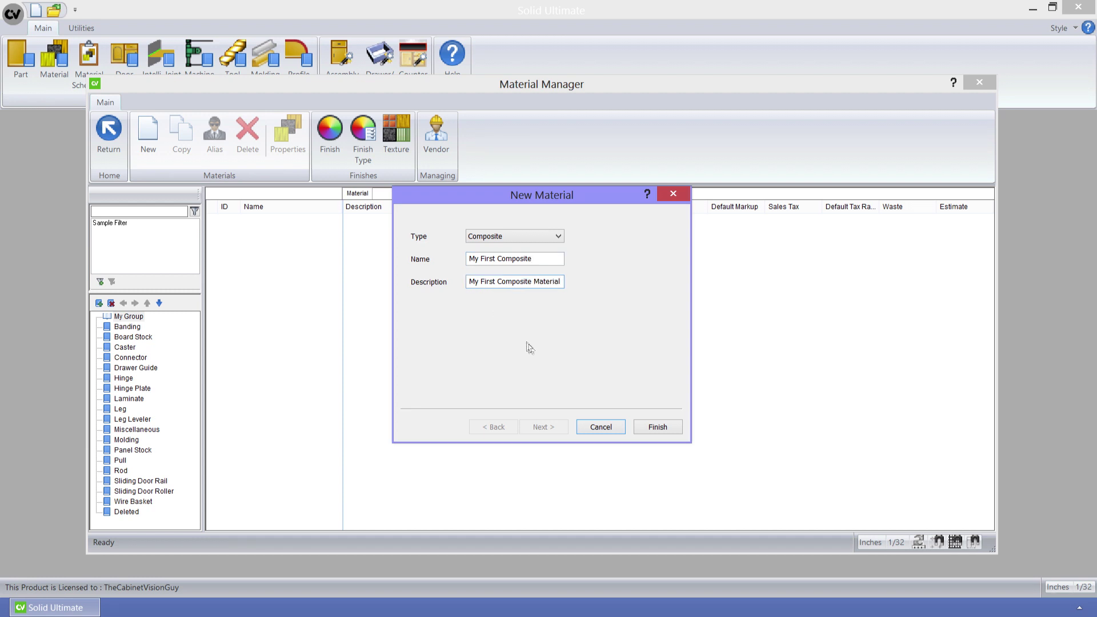
click(647, 427)
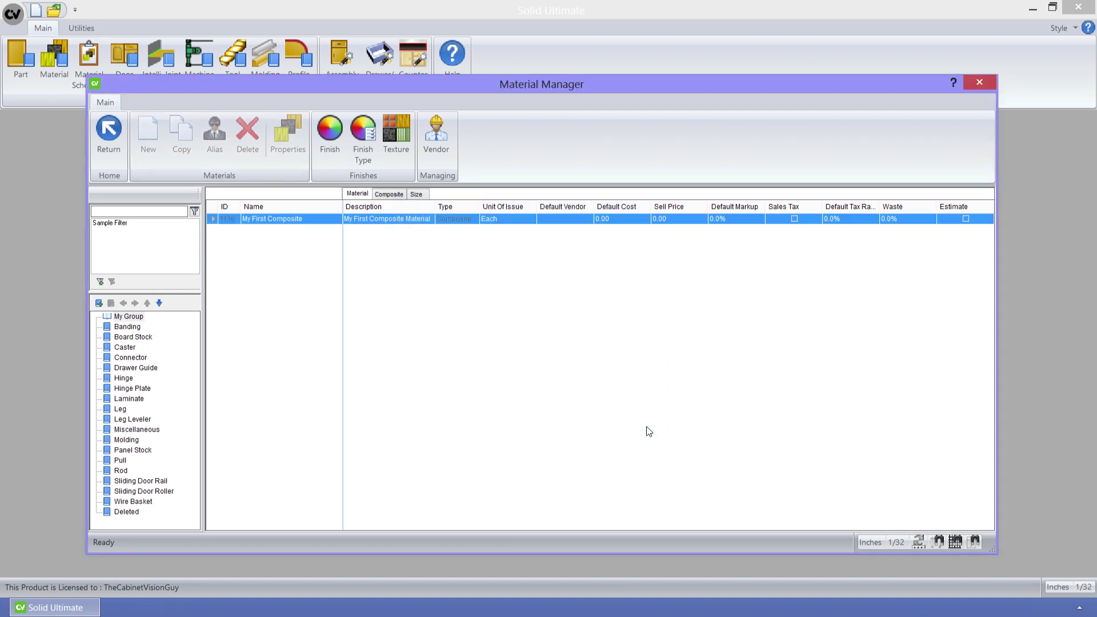
- Open My First Composite's properties and launch its Composite Material Manager
double_click(216, 220)
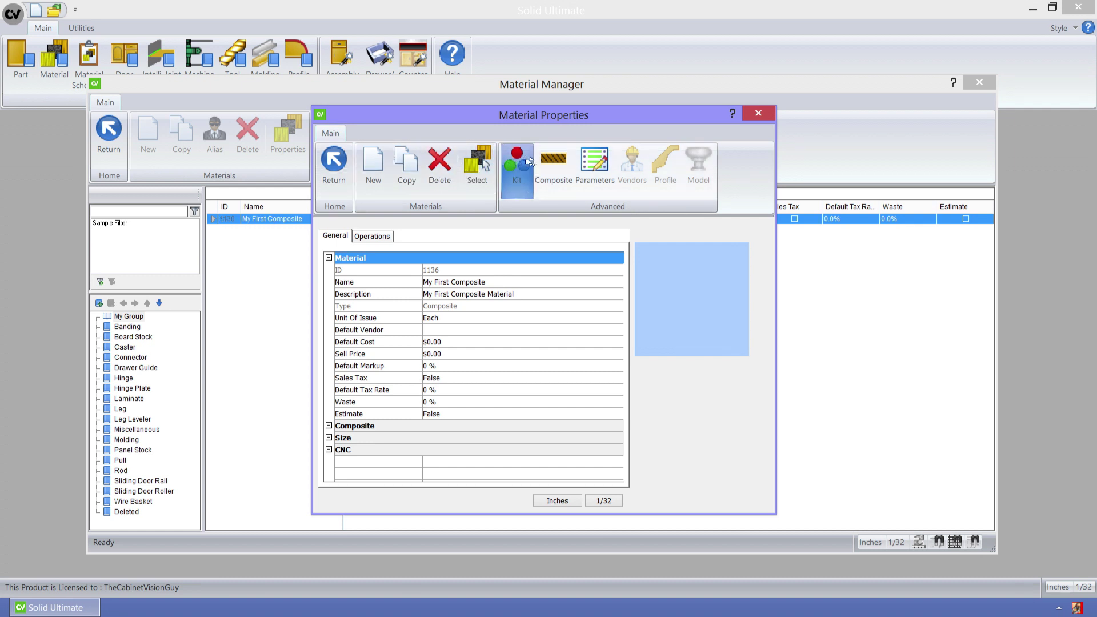
click(552, 161)
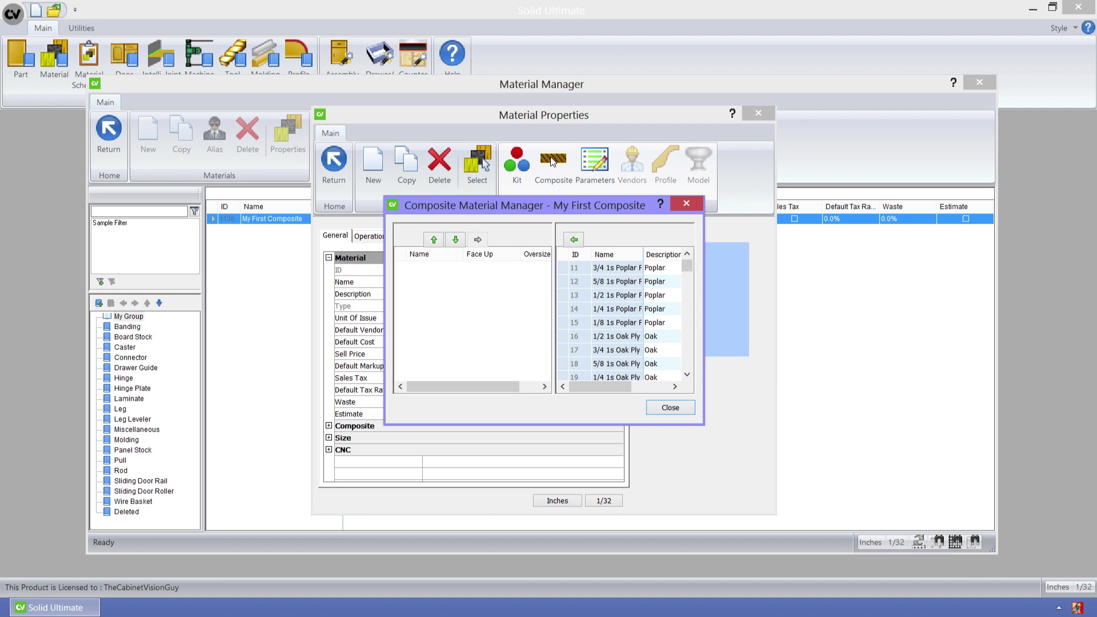
- Add 3/4 1s Poplar Ply and 1/8 1s Poplar Ply as composite layers, then close the manager
click(574, 269)
drag(574, 271, 575, 257)
click(575, 241)
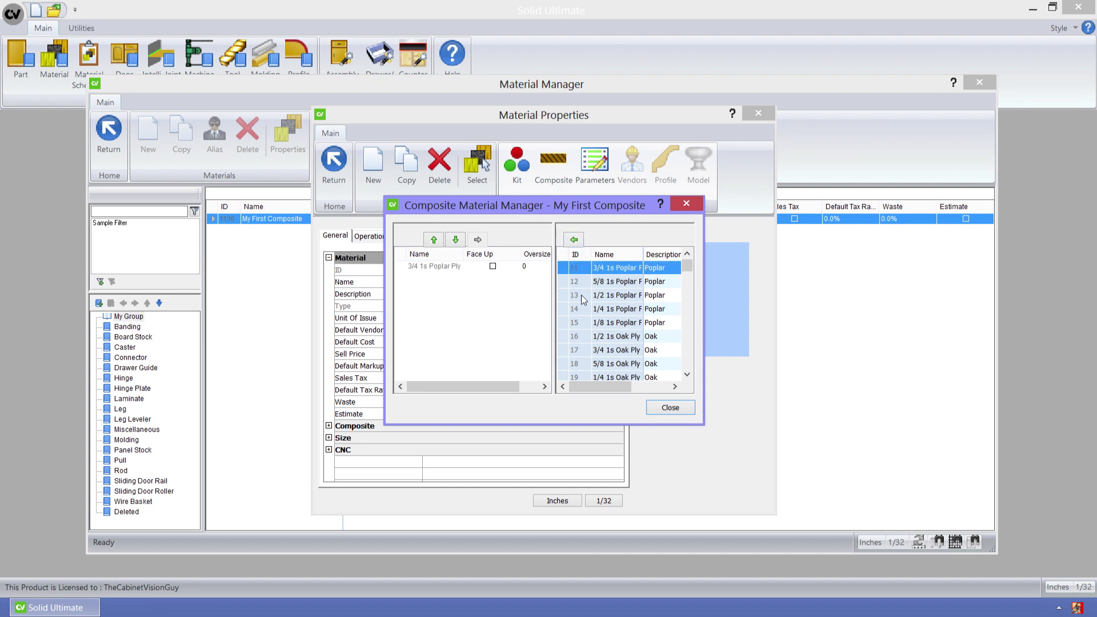
click(580, 323)
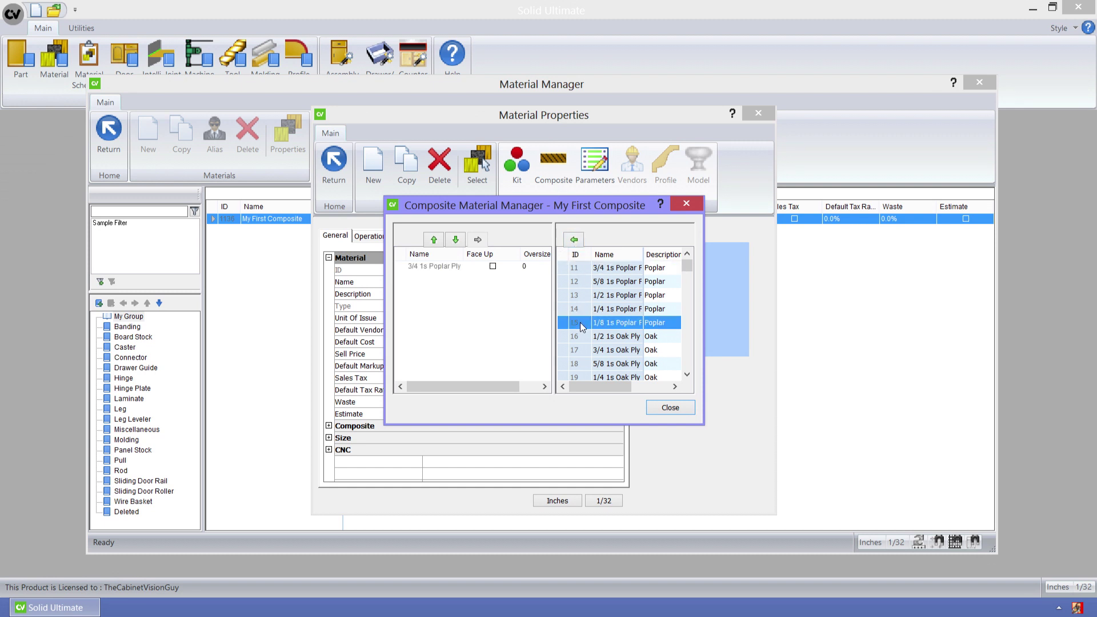
click(578, 239)
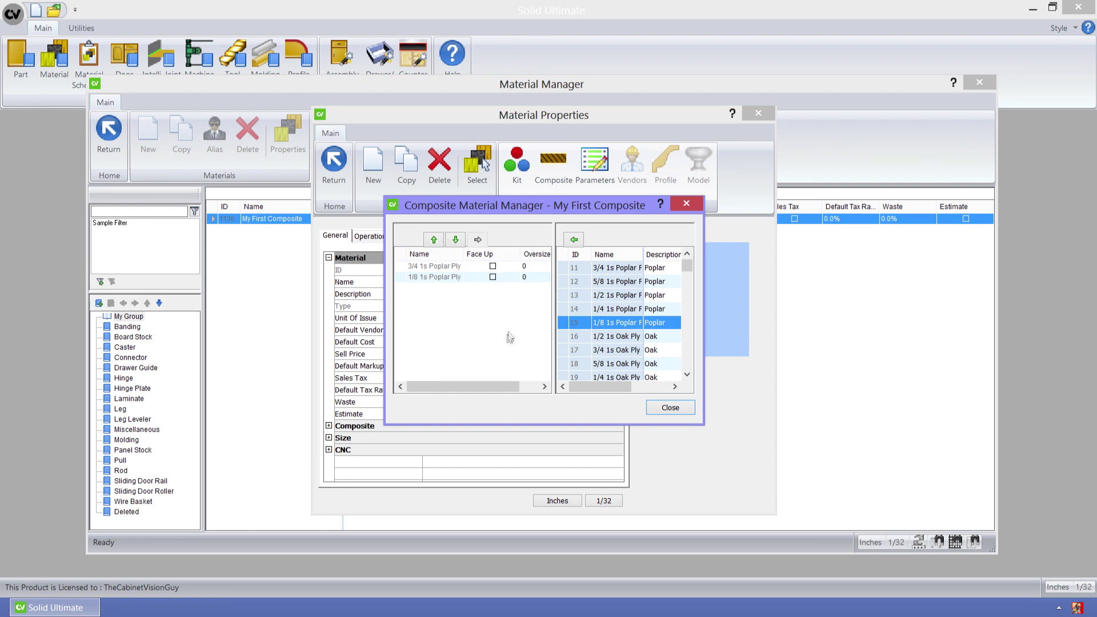
drag(481, 391, 428, 387)
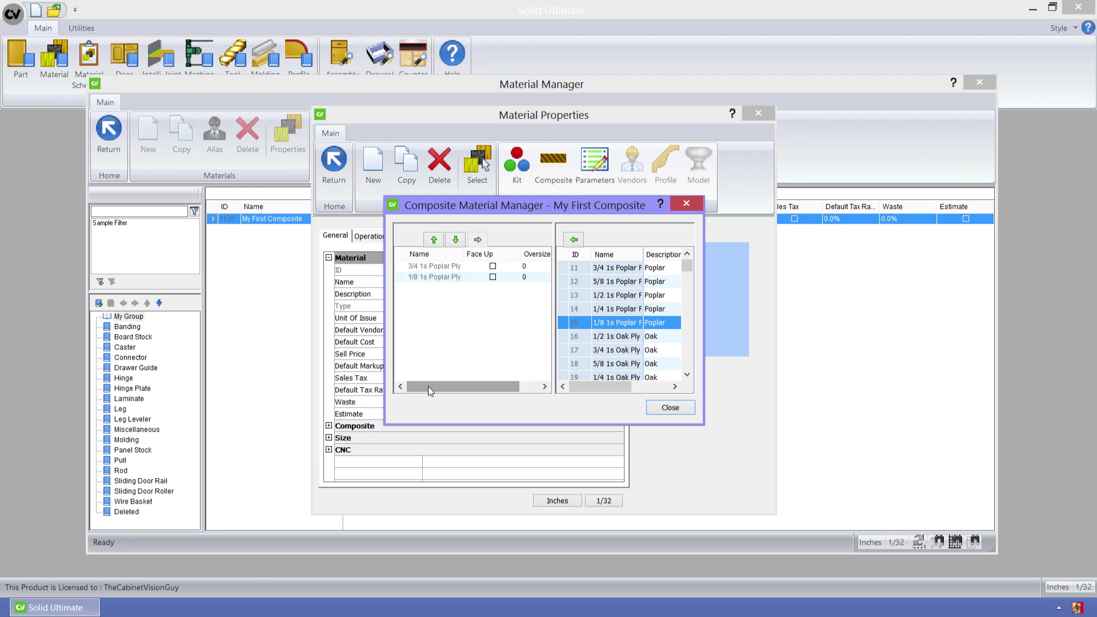
click(686, 412)
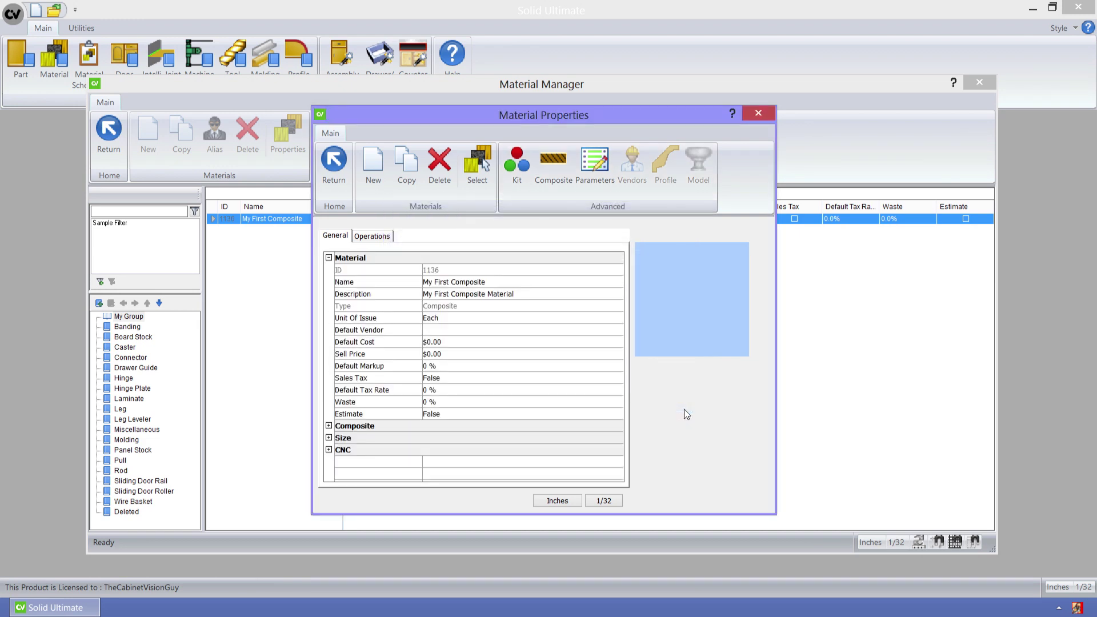
- Close Material Properties and delete My First Composite from the My Group list
click(770, 114)
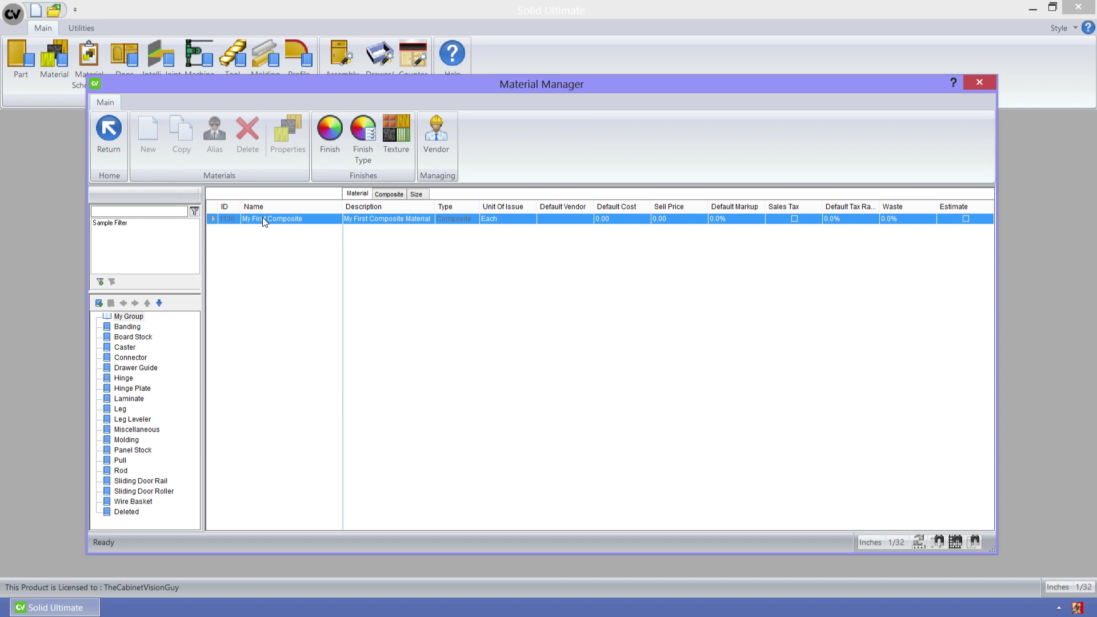
right_click(264, 220)
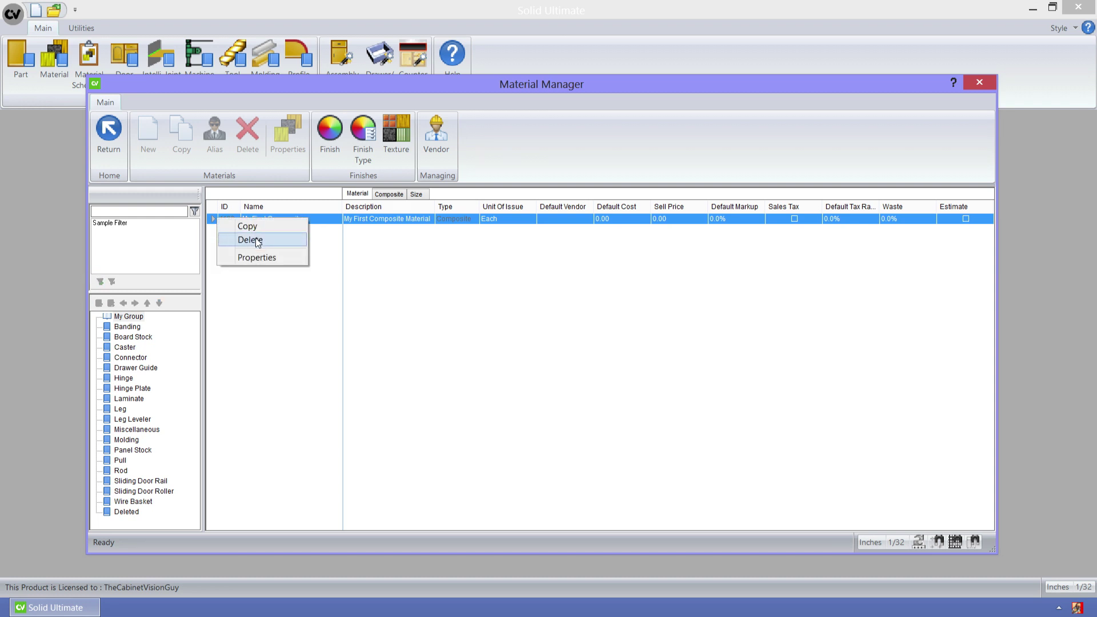
click(257, 240)
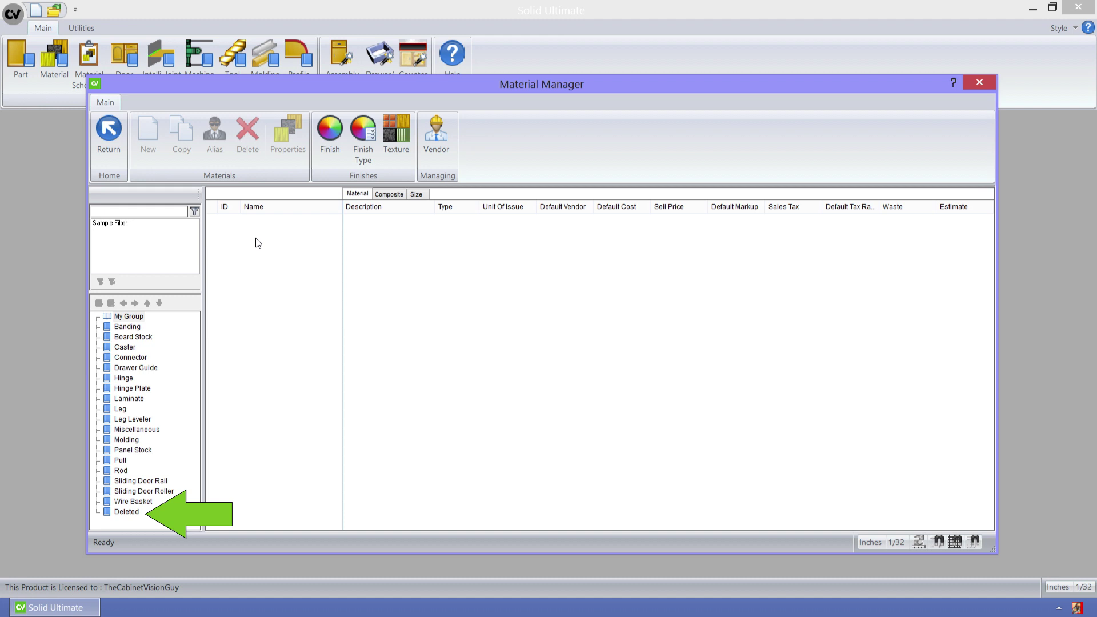
- Restore My First Composite from the Deleted folder and return to the My Group list
click(128, 511)
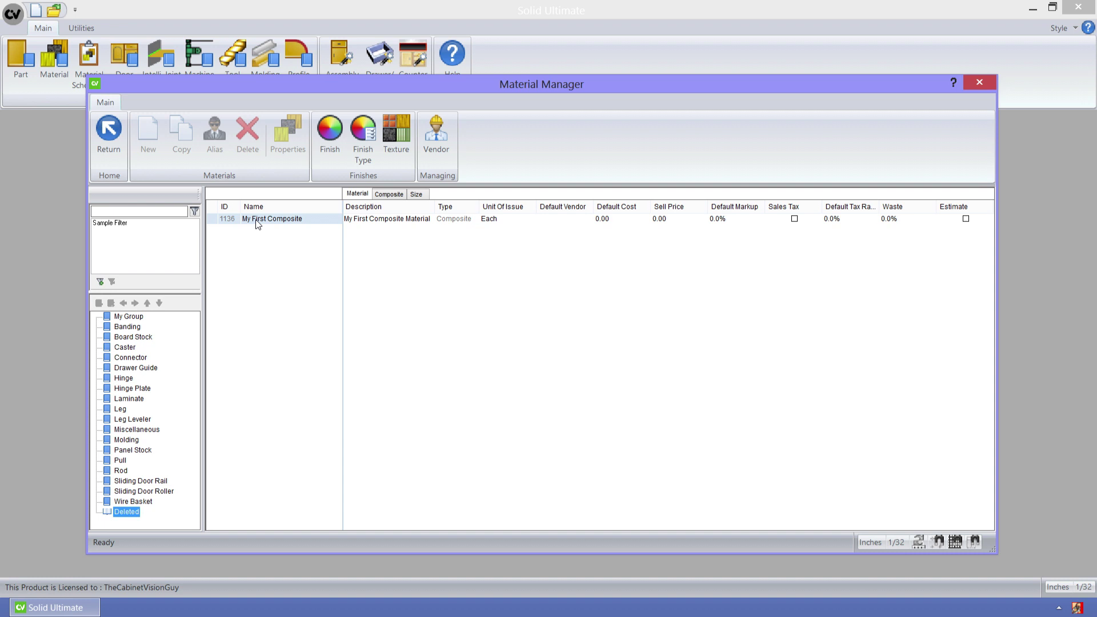
right_click(255, 219)
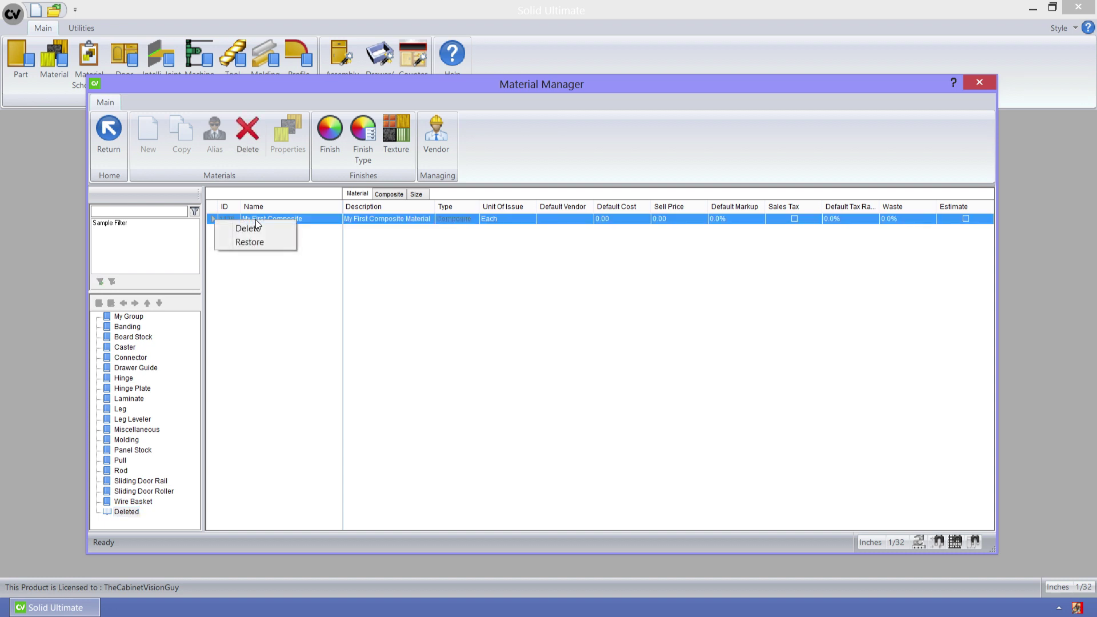
click(250, 243)
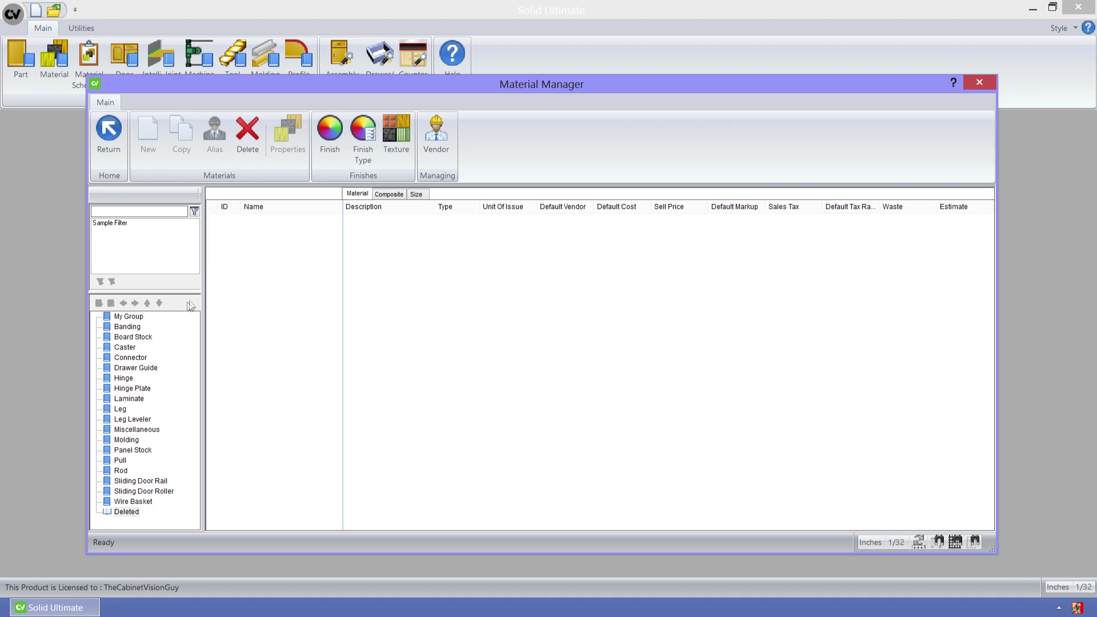
click(138, 316)
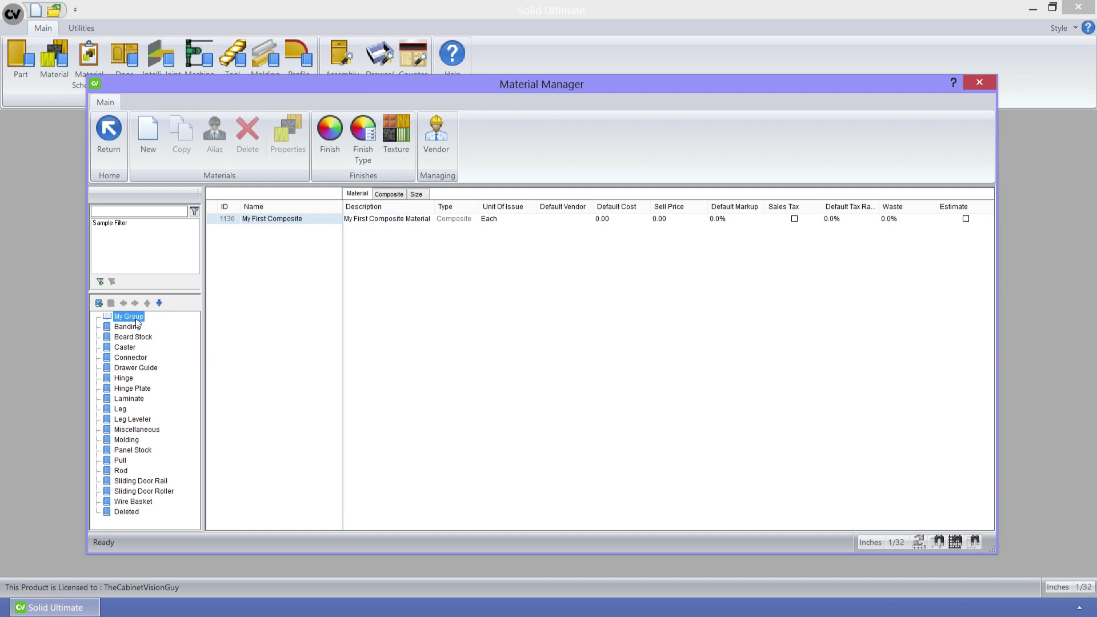
- Under Connector, start a new Connector-type material named Clamex, described 'My First Clamex'
click(128, 359)
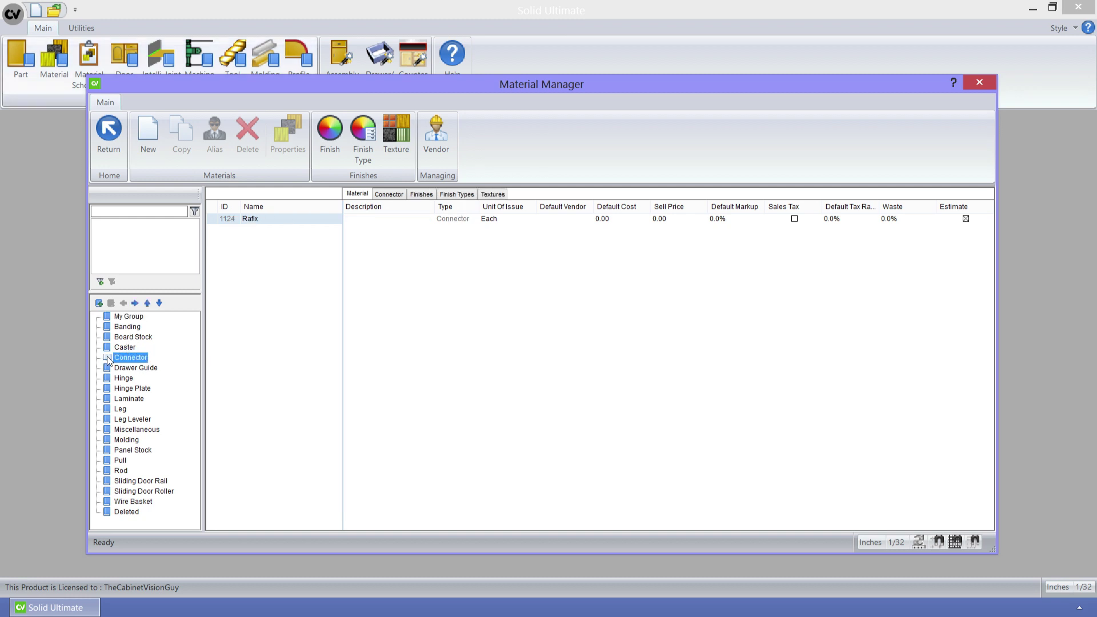
click(147, 156)
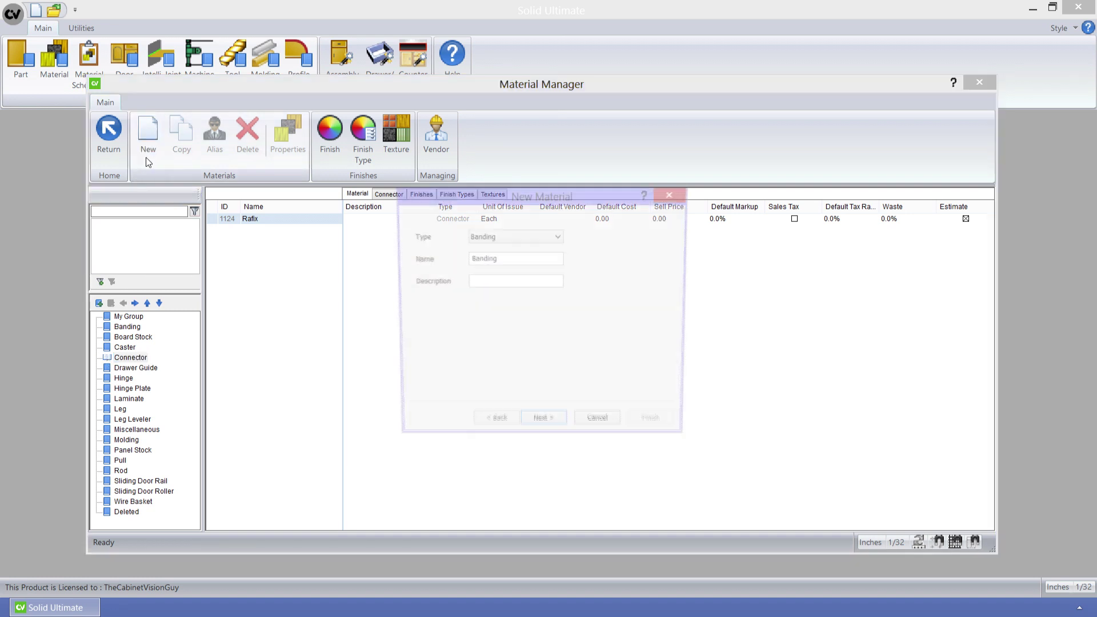
click(514, 237)
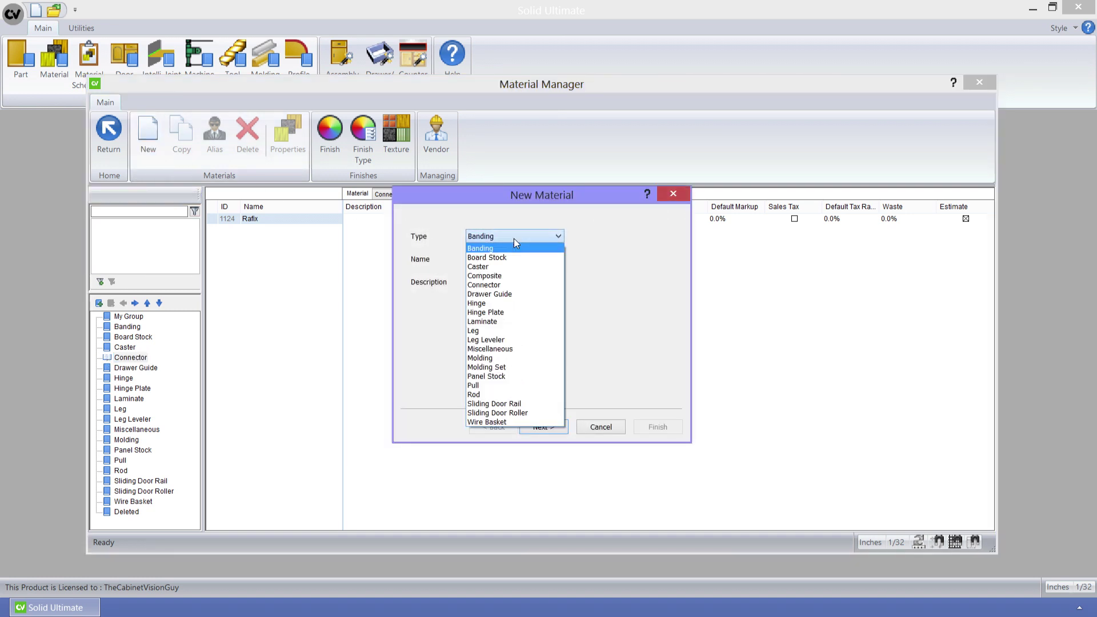
click(512, 286)
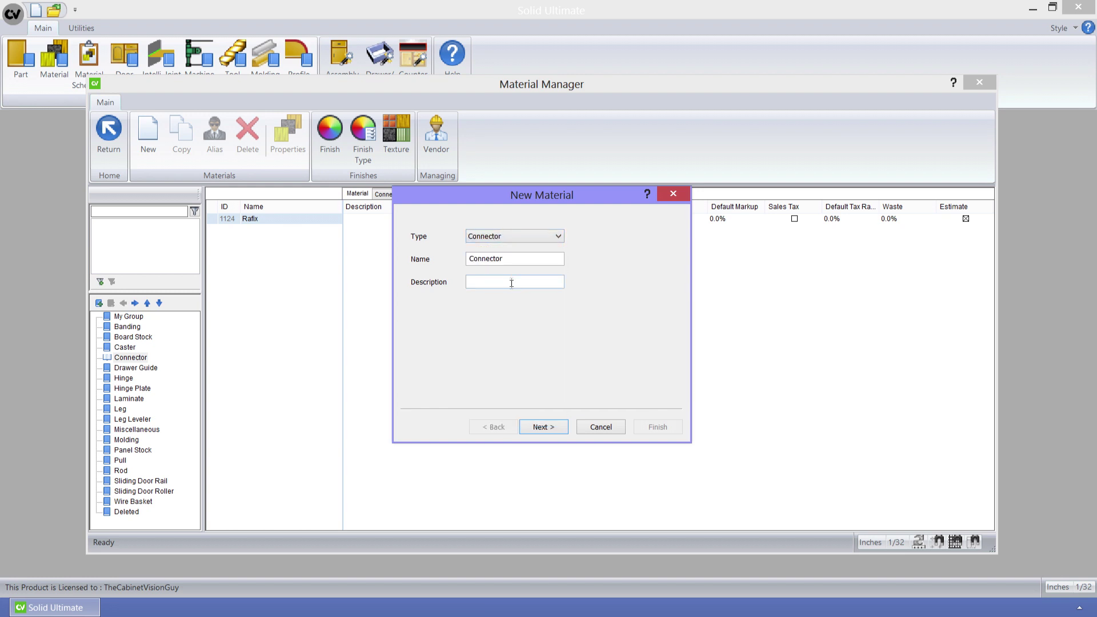
drag(511, 259, 438, 258)
text(L)
text(Clamex)
text(My First Clamex)
- Keep Clamex P-15 as the connector type and finish the new Clamex material
click(544, 426)
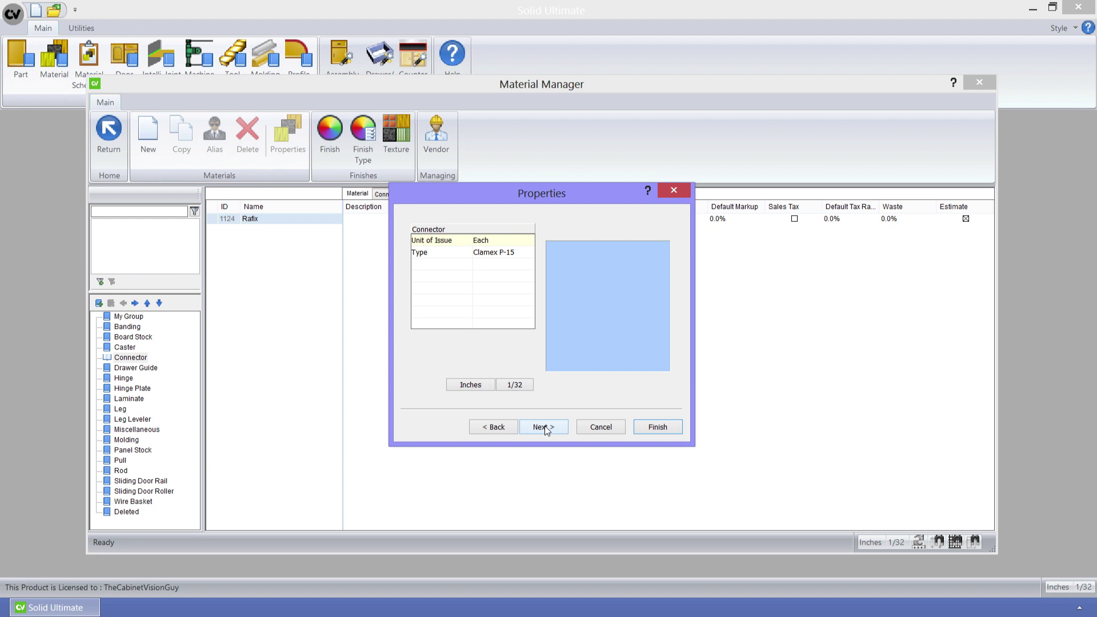
click(520, 253)
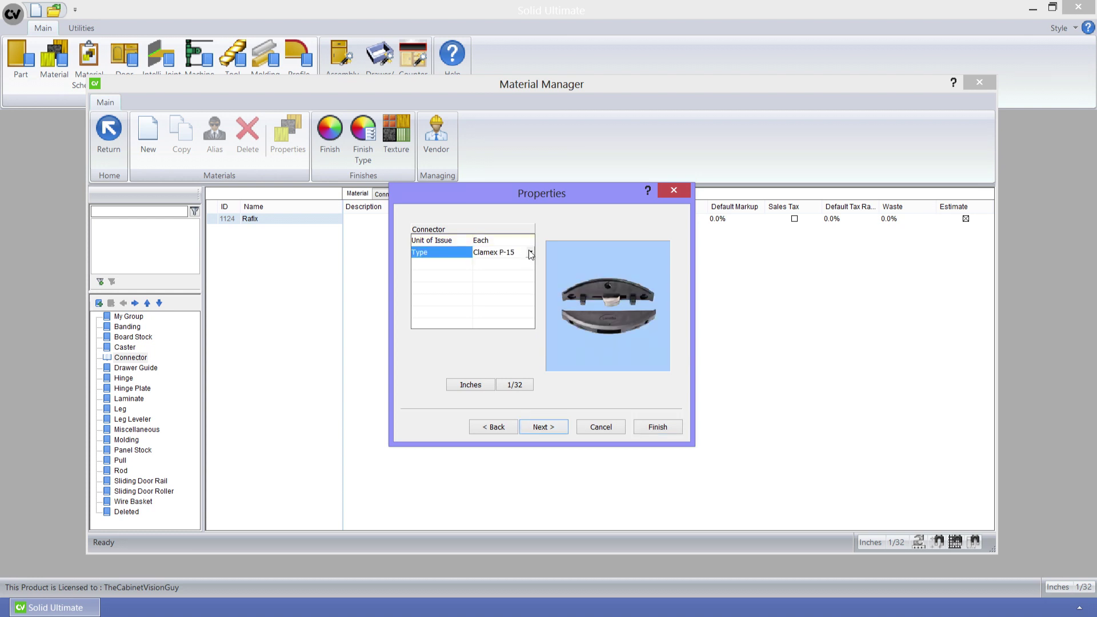
click(530, 253)
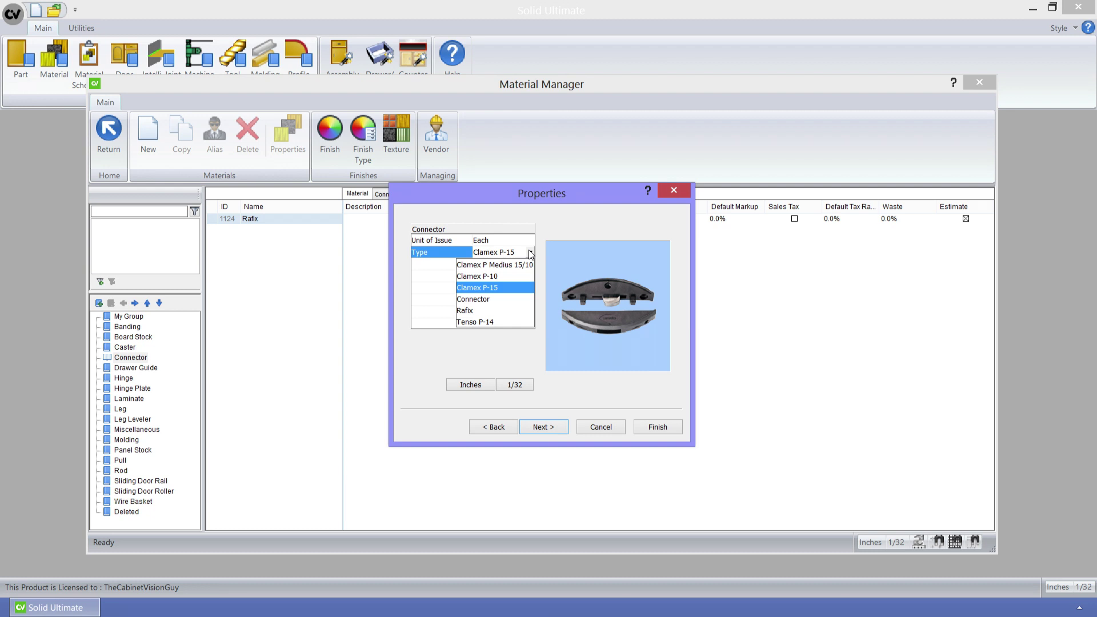
click(531, 253)
click(546, 430)
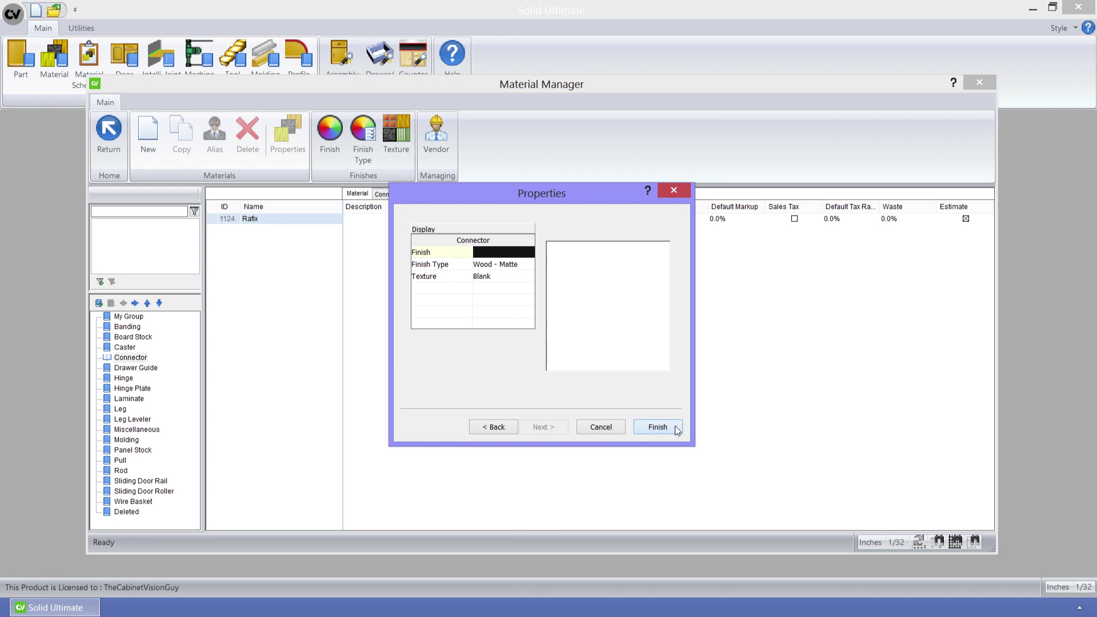
click(658, 428)
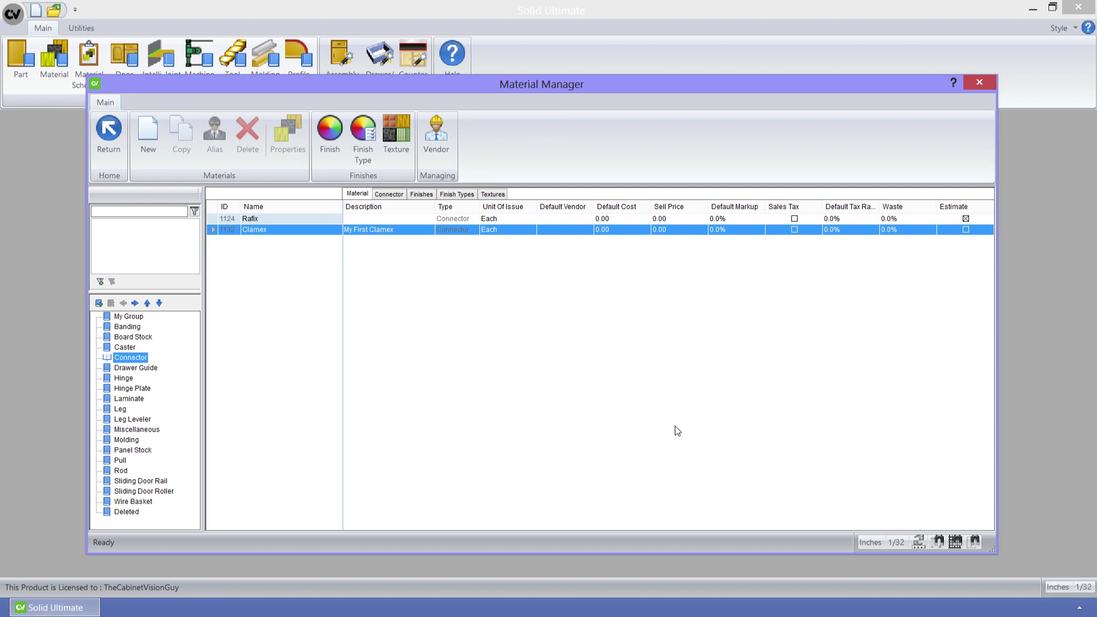